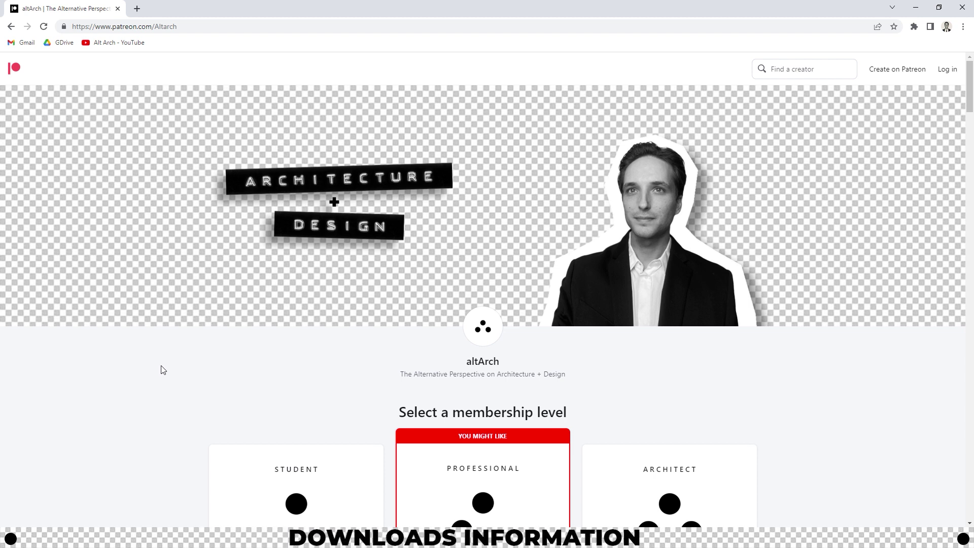
# Step: Scroll the Patreon page and expand the About altArch text to show the exclusive downloads list
pyautogui.scroll(-14, 162, 370)
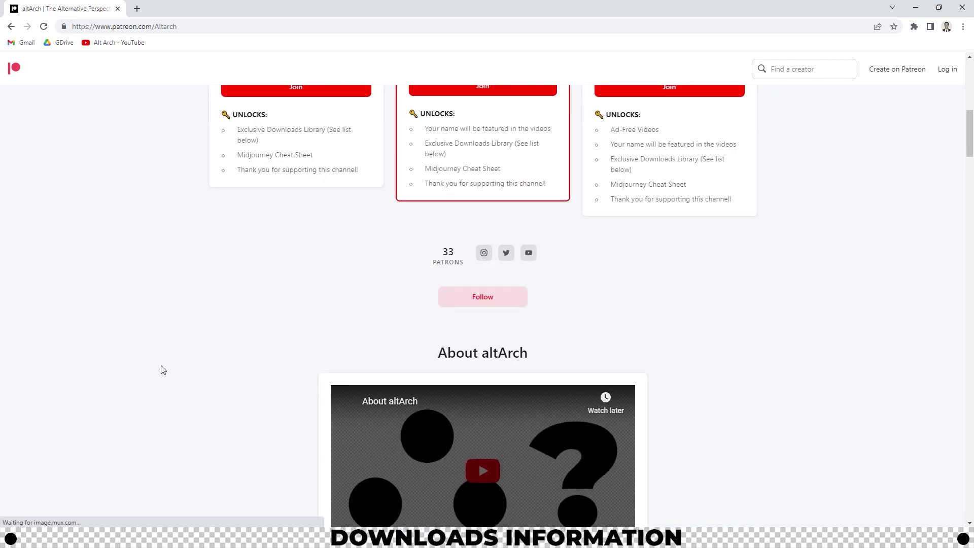
pyautogui.scroll(-3, 177, 367)
pyautogui.click(348, 418)
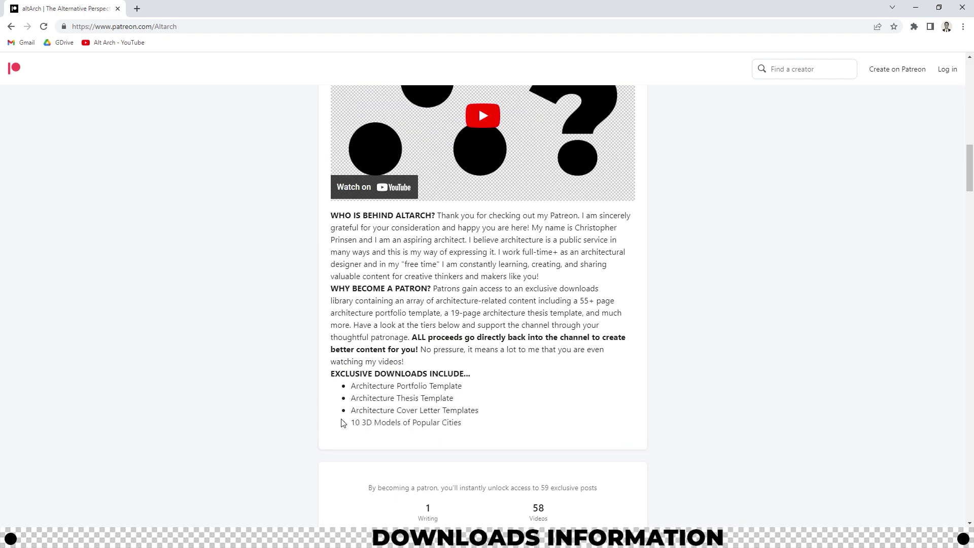
pyautogui.scroll(-1, 274, 372)
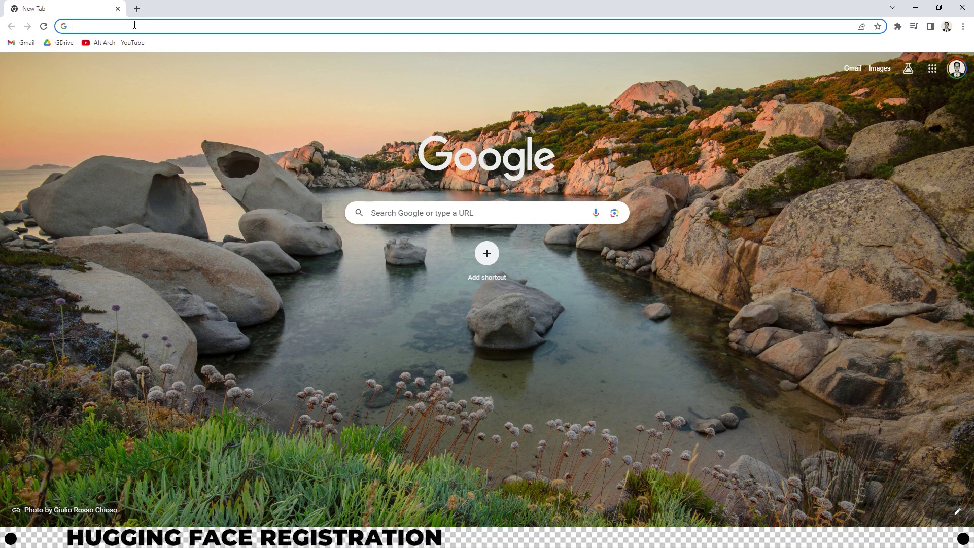
# Step: Go to huggingface.co and open the Join Hugging Face sign-up page
pyautogui.write('huggingface.co')
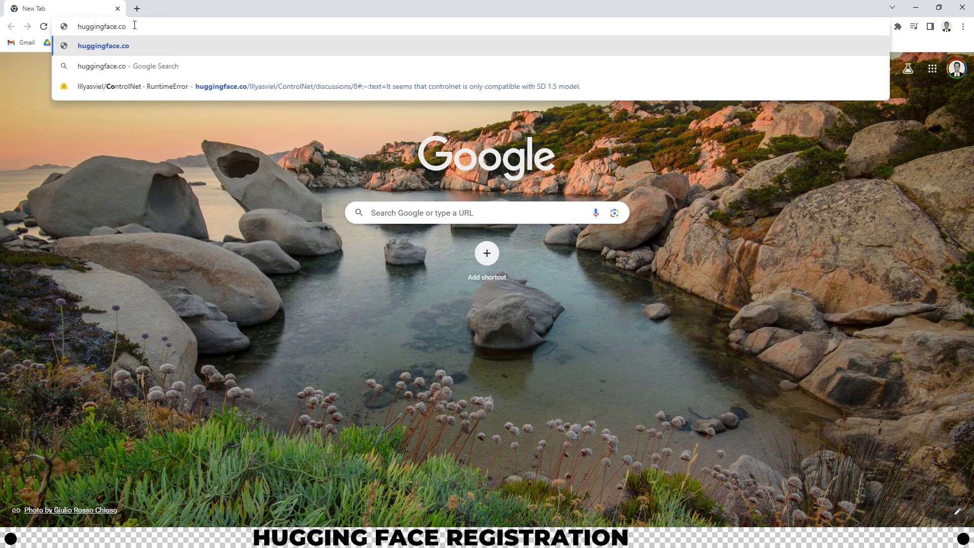
pyautogui.press('Return')
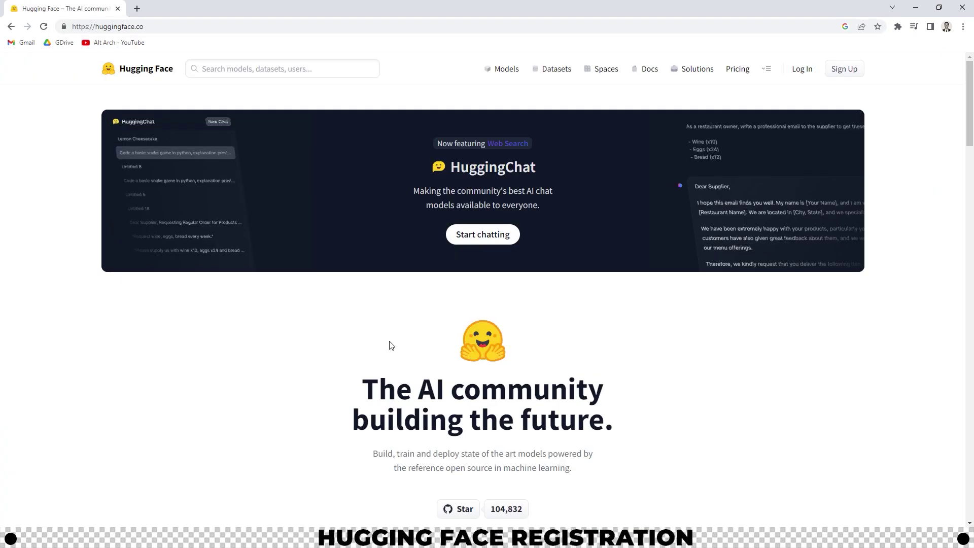
pyautogui.click(844, 69)
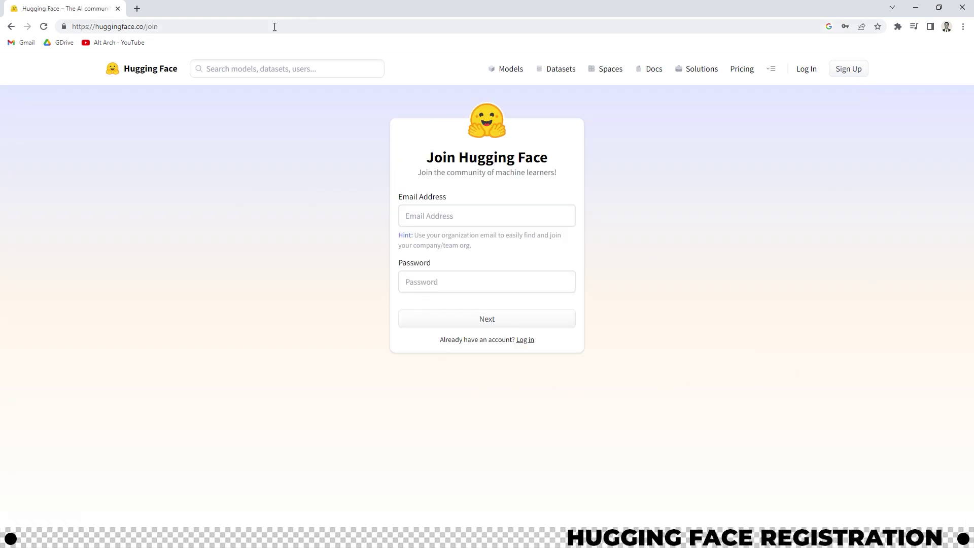
pyautogui.click(190, 29)
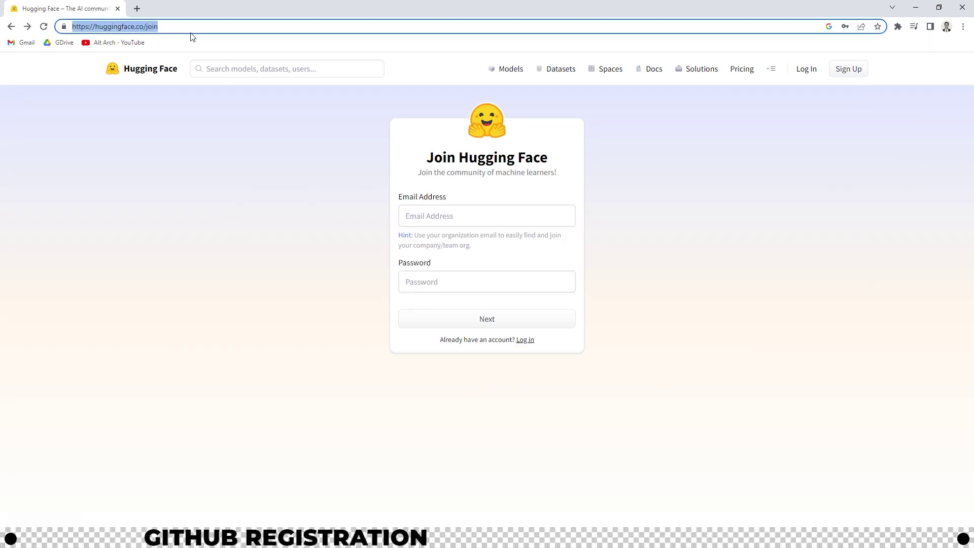
# Step: Load github.com and open GitHub's account sign-up page
pyautogui.write('github.com')
pyautogui.press('Return')
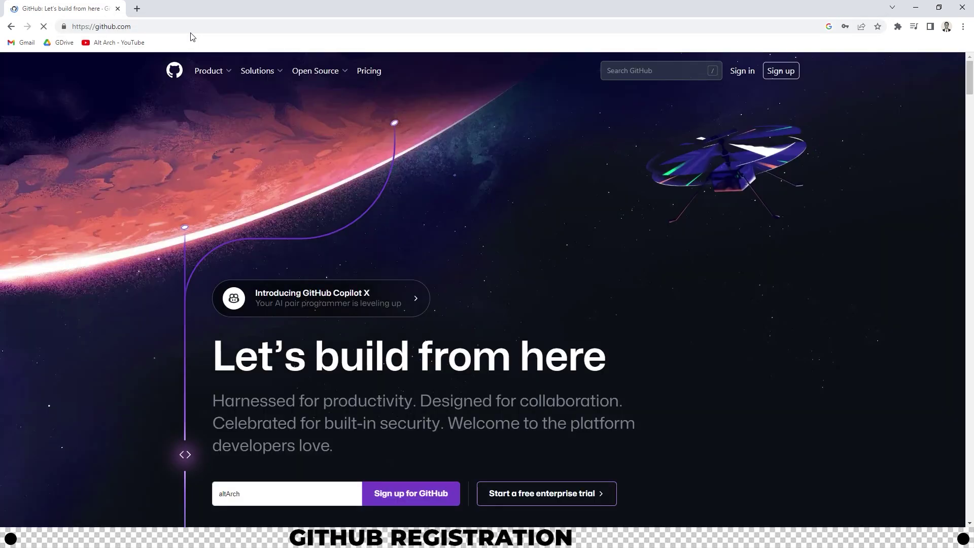
pyautogui.click(784, 76)
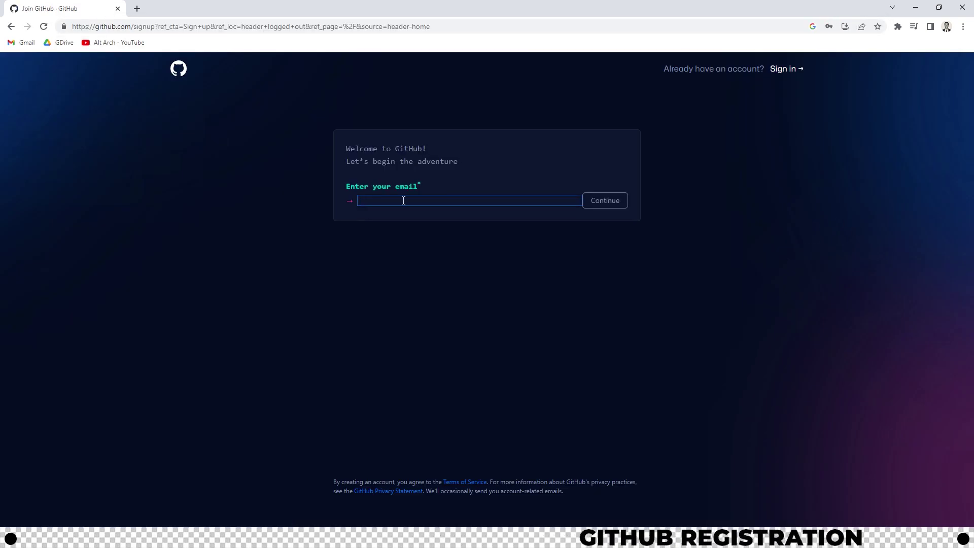
pyautogui.click(192, 129)
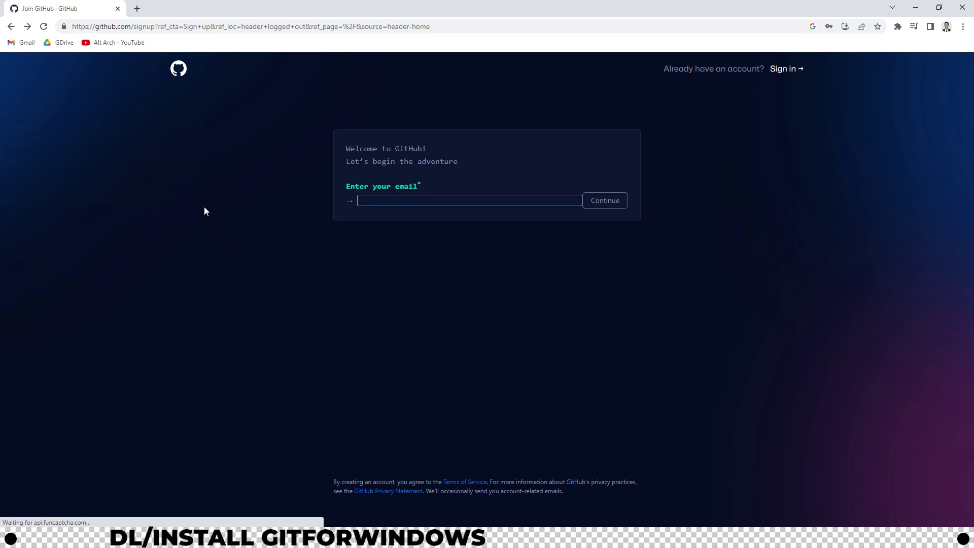
# Step: Download the Git for Windows installer from gitforwindows.org and run it
pyautogui.click(166, 26)
pyautogui.write('gitf')
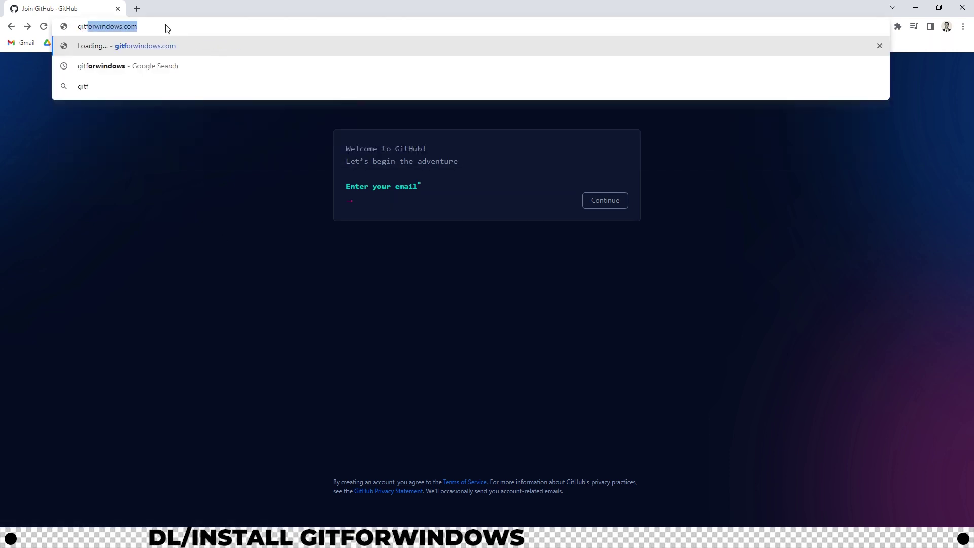
pyautogui.write('orwindows.or')
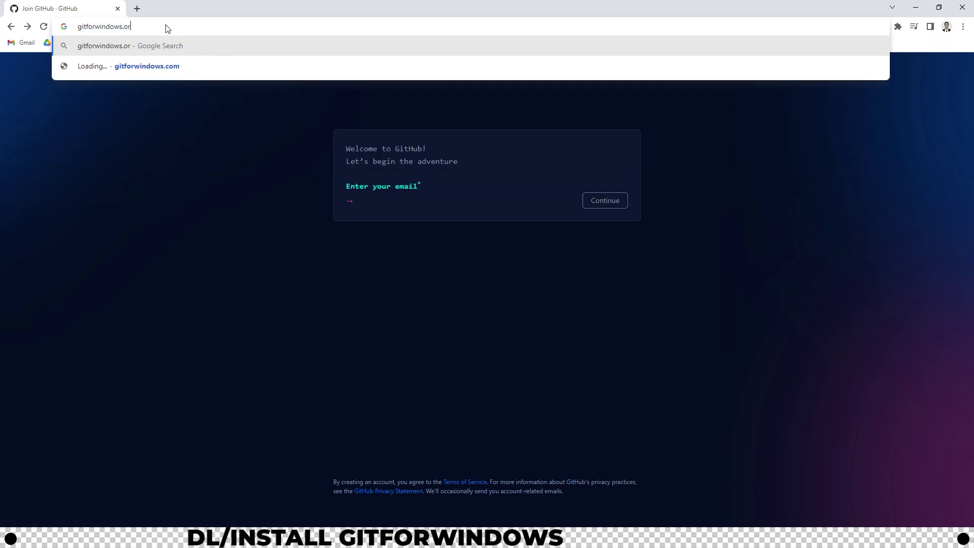
pyautogui.write('g')
pyautogui.press('Return')
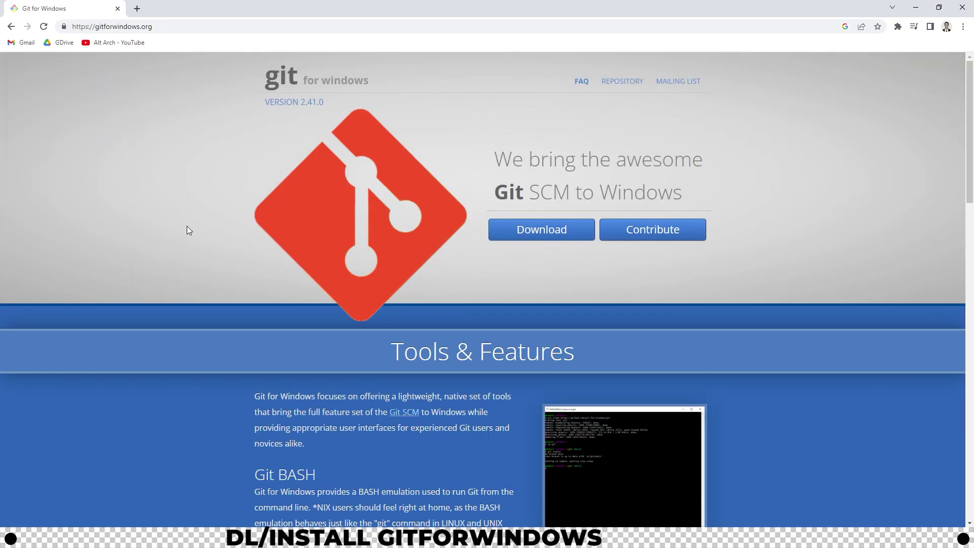
pyautogui.click(552, 238)
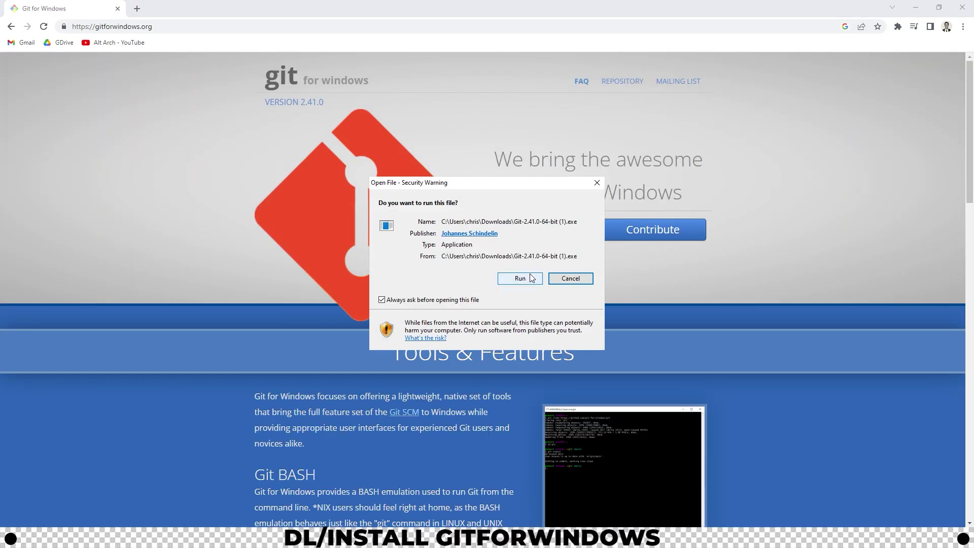
pyautogui.click(531, 278)
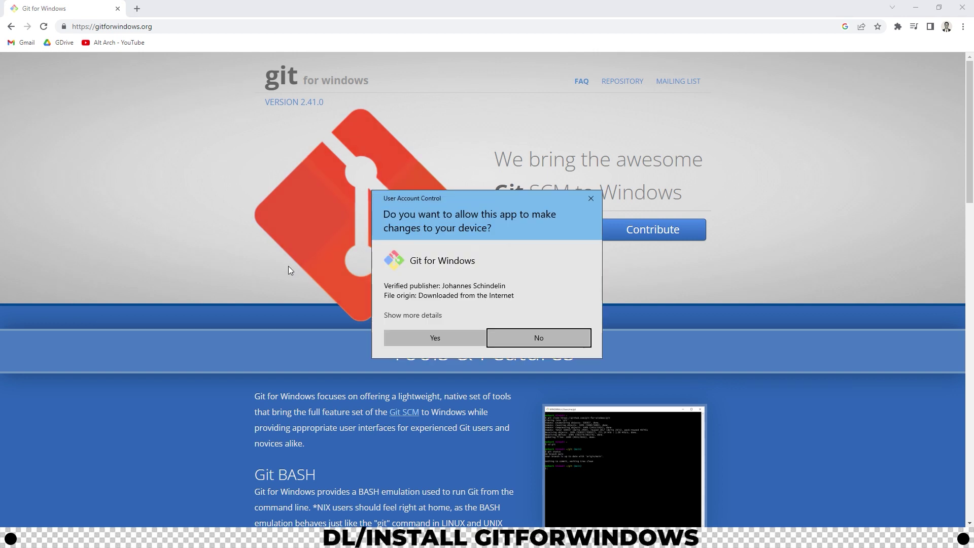
# Step: Install Git 2.41.0 with default options, launching Git Bash instead of the release notes
pyautogui.click(446, 337)
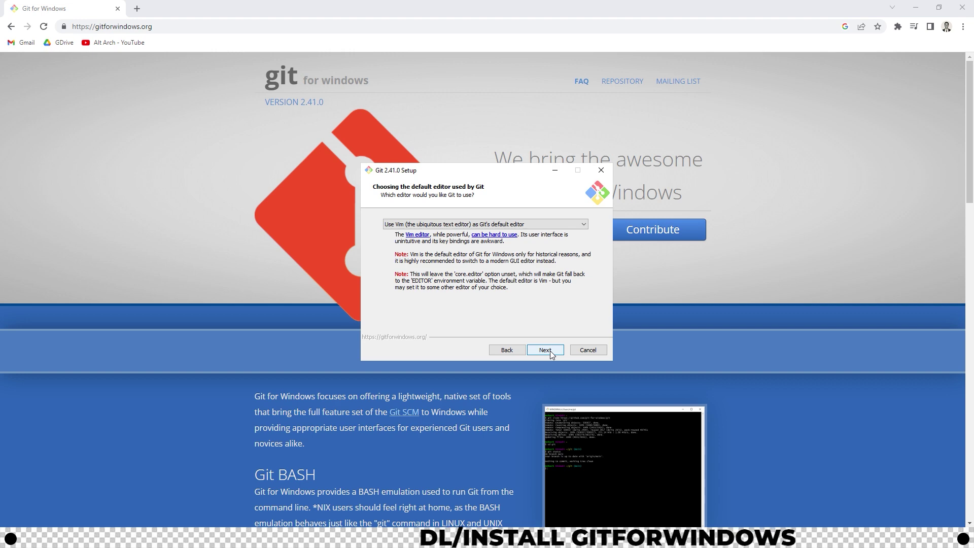
pyautogui.click(550, 349)
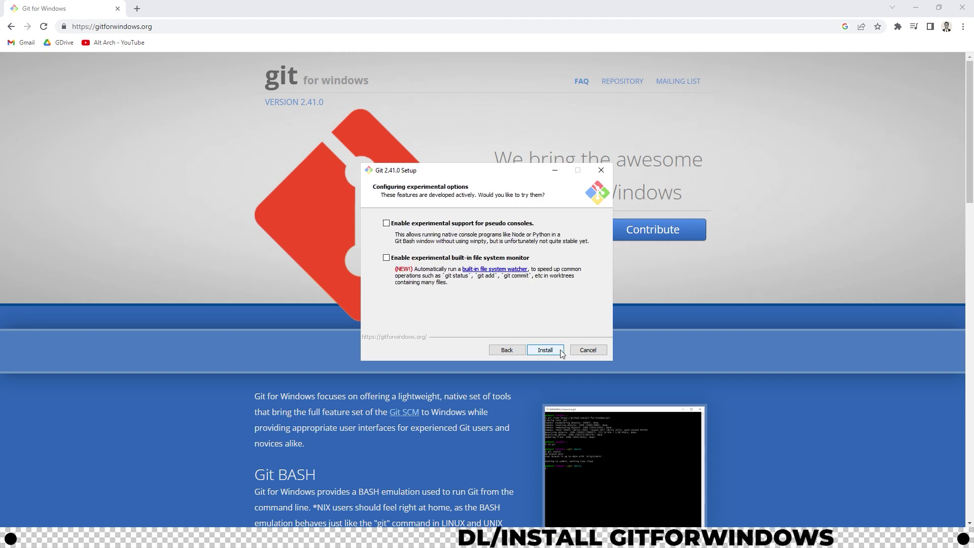
pyautogui.click(560, 350)
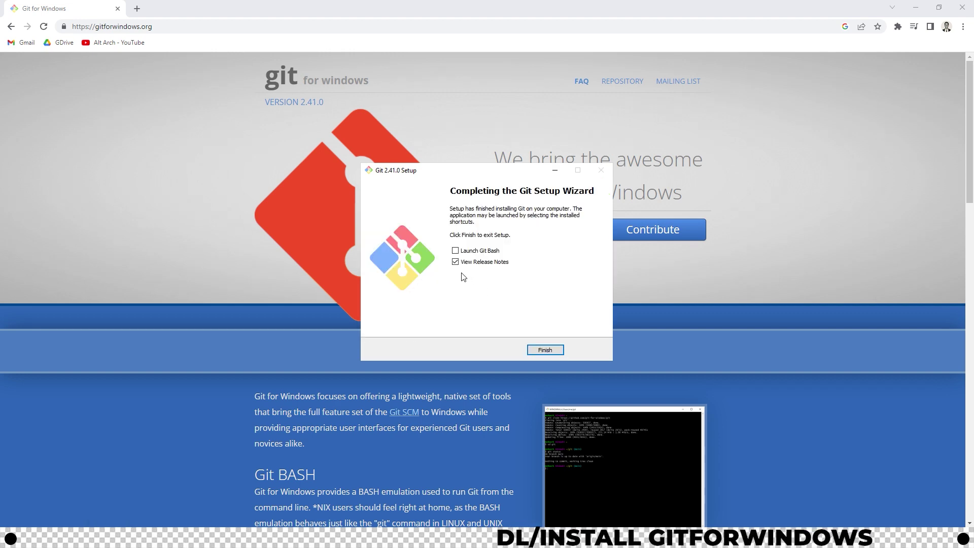
pyautogui.click(455, 262)
pyautogui.click(455, 251)
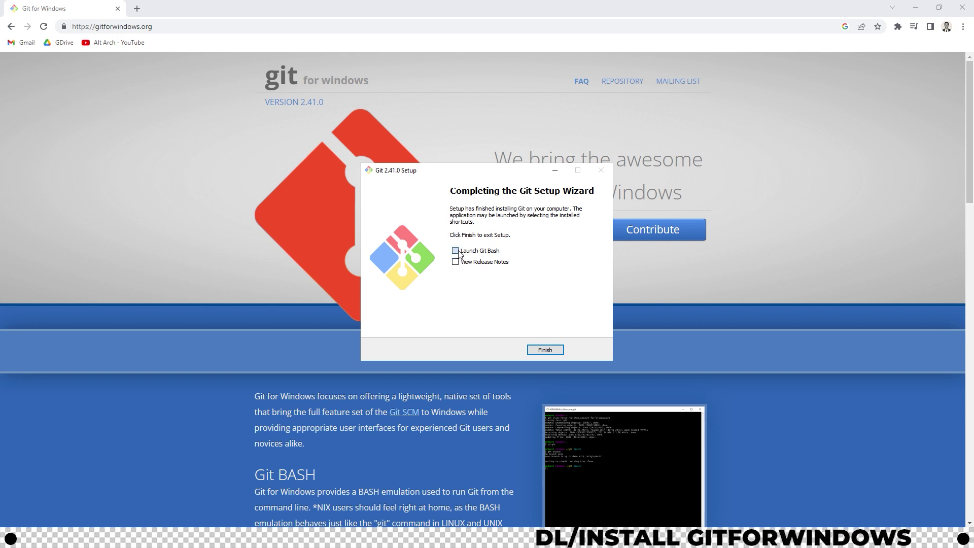
pyautogui.click(551, 349)
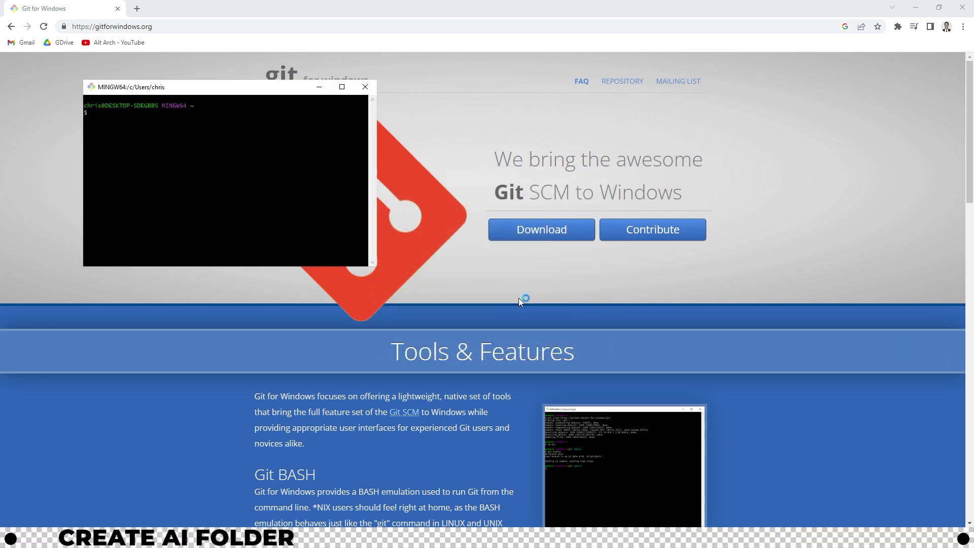
# Step: Create a new folder named AI on Local Disk (C:)
pyautogui.press('super+e')
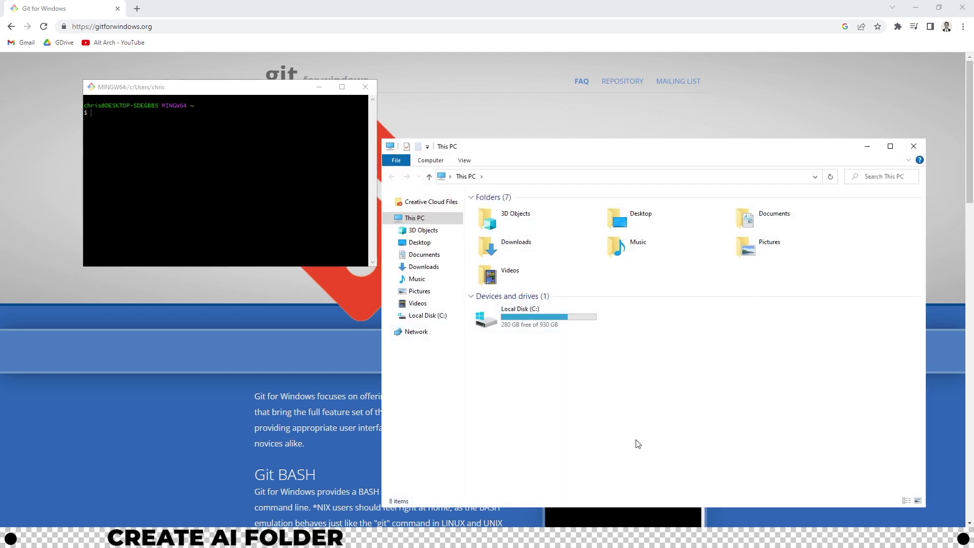
pyautogui.doubleClick(532, 318)
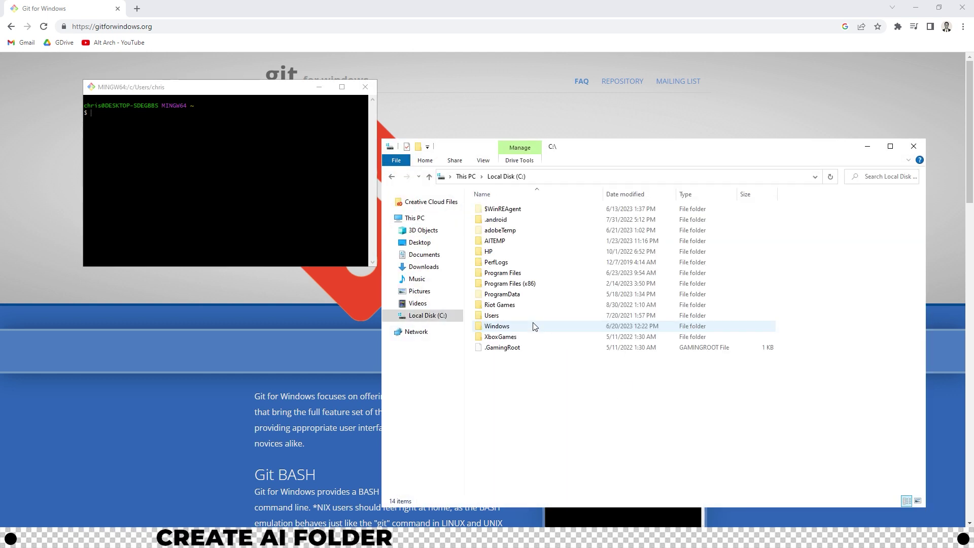
pyautogui.rightClick(566, 415)
pyautogui.moveTo(604, 387)
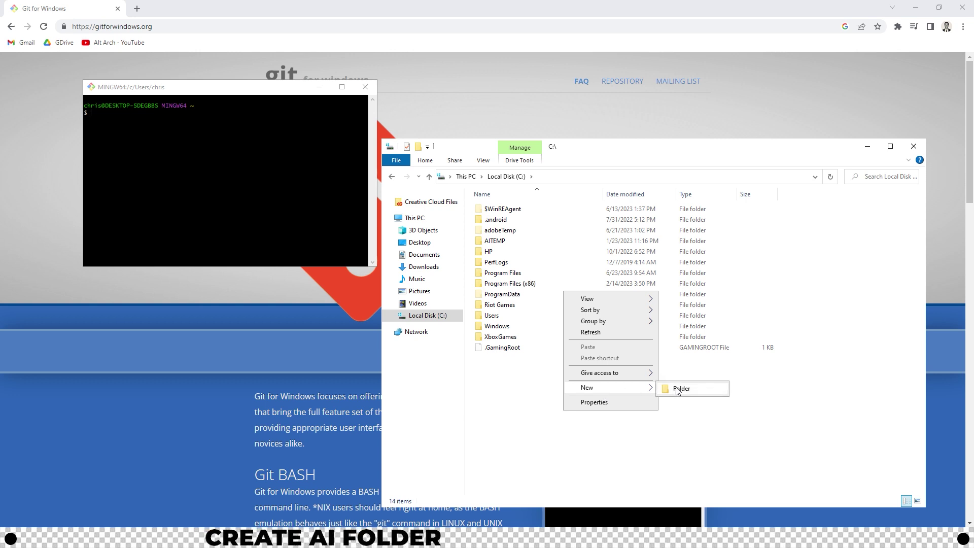
pyautogui.click(679, 389)
pyautogui.write('AI')
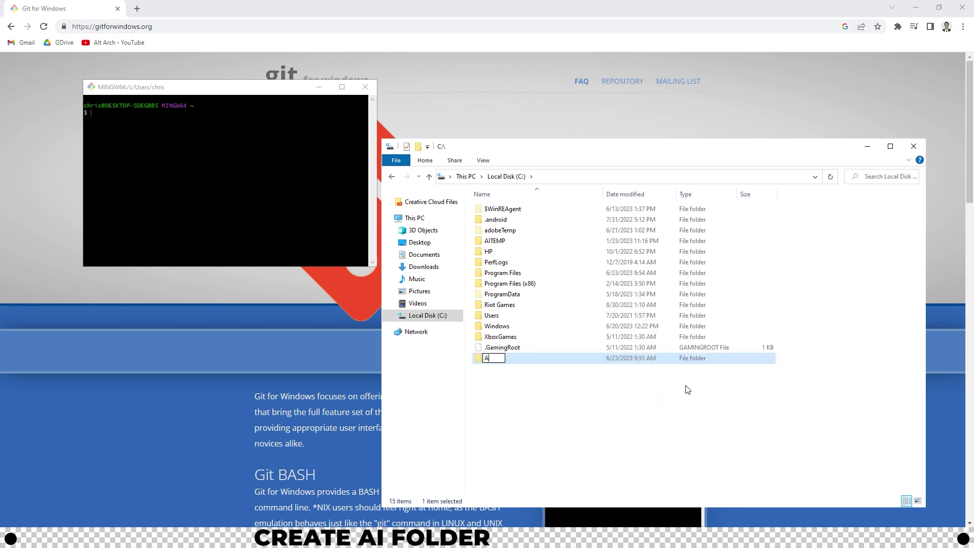
pyautogui.click(680, 391)
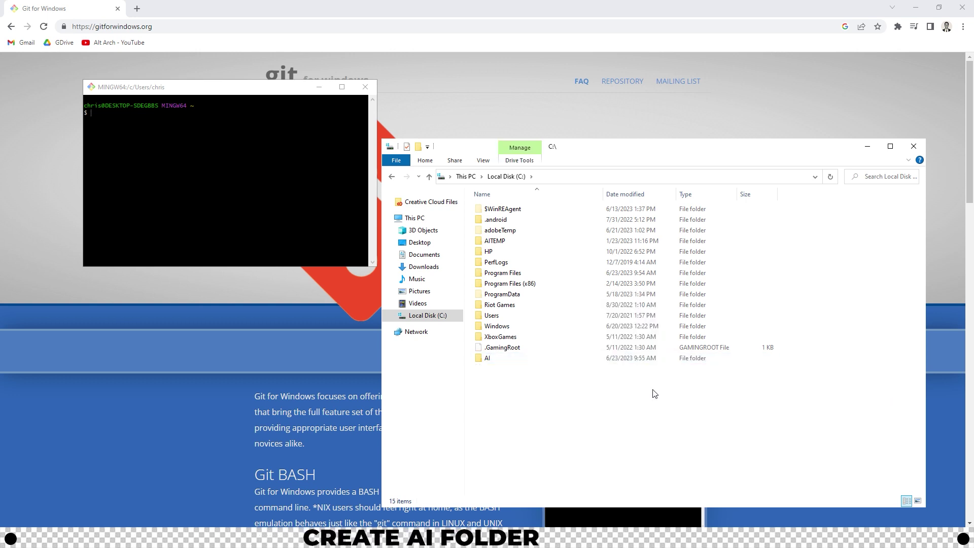
# Step: Open the AI folder and copy its path C:\AI from the address bar
pyautogui.doubleClick(501, 363)
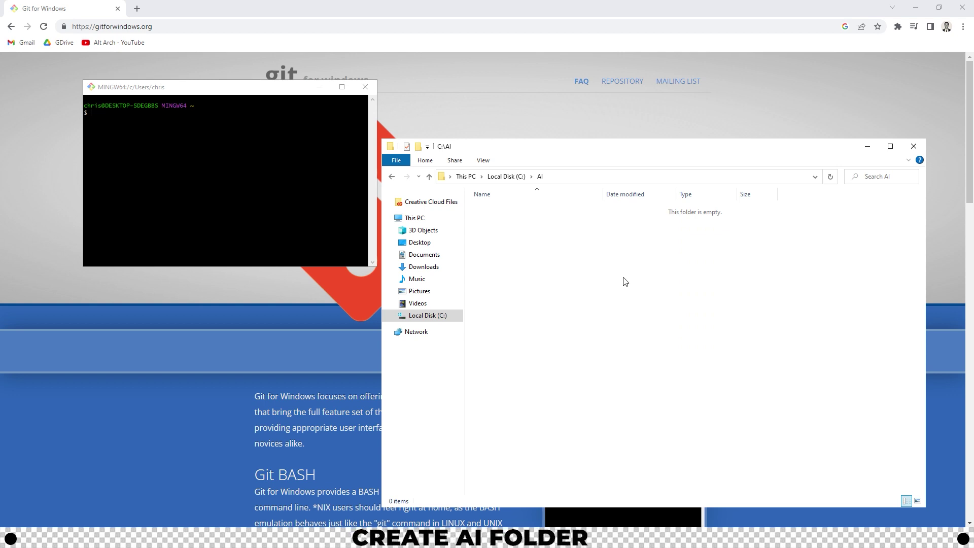
pyautogui.click(635, 178)
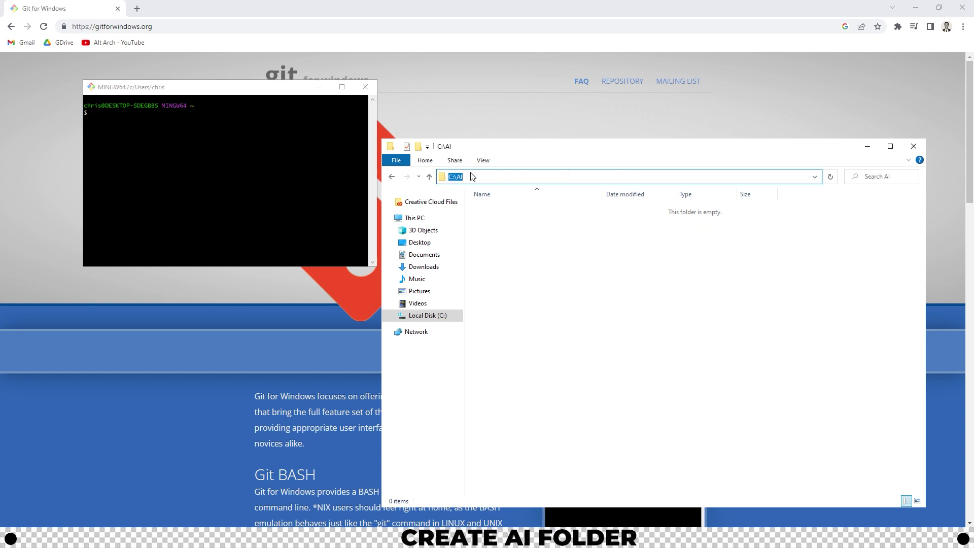
pyautogui.rightClick(455, 177)
pyautogui.click(479, 208)
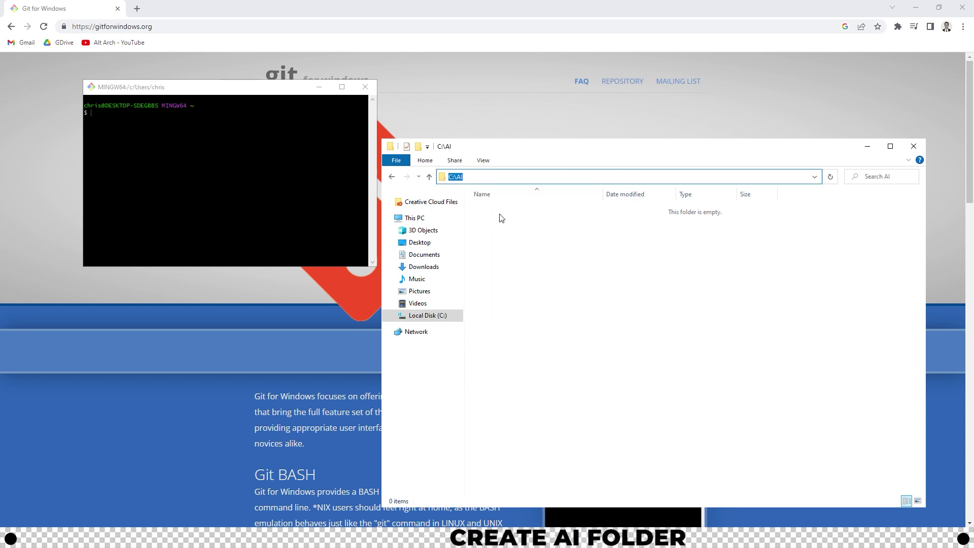
# Step: Run cd C:\AI in Git Bash using the pasted folder path
pyautogui.click(182, 93)
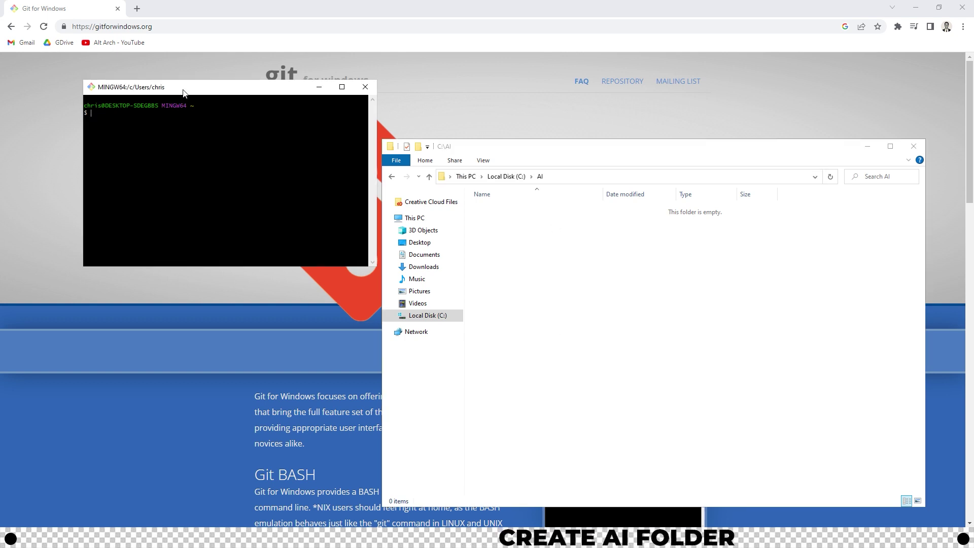
pyautogui.write('cd')
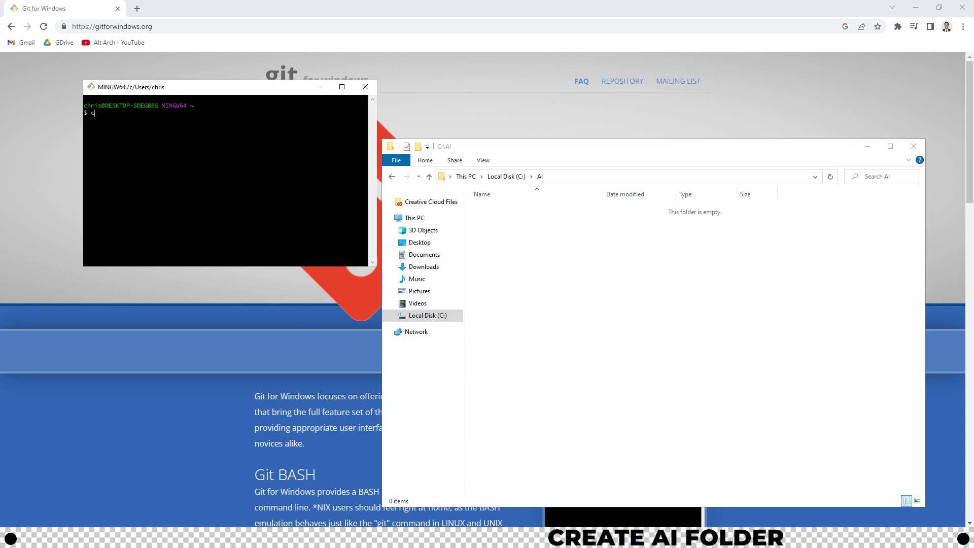
pyautogui.rightClick(102, 115)
pyautogui.click(128, 146)
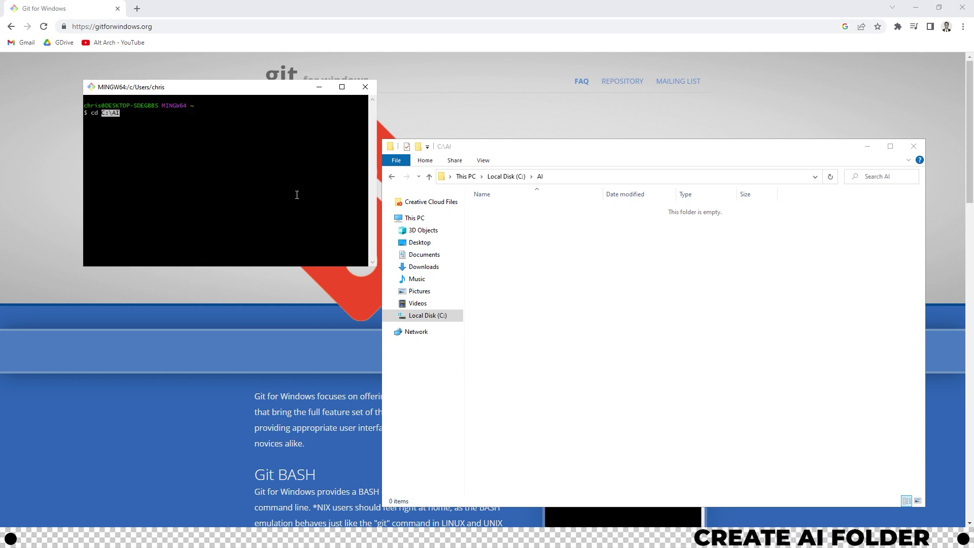
pyautogui.press('Return')
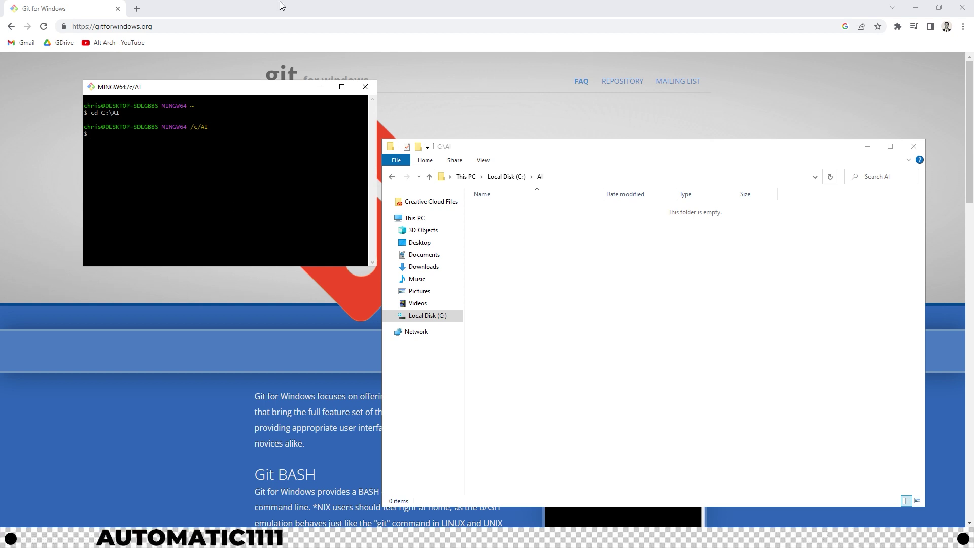
# Step: Open the AUTOMATIC1111/stable-diffusion-webui GitHub repo and copy its HTTPS clone URL
pyautogui.click(147, 15)
pyautogui.click(174, 28)
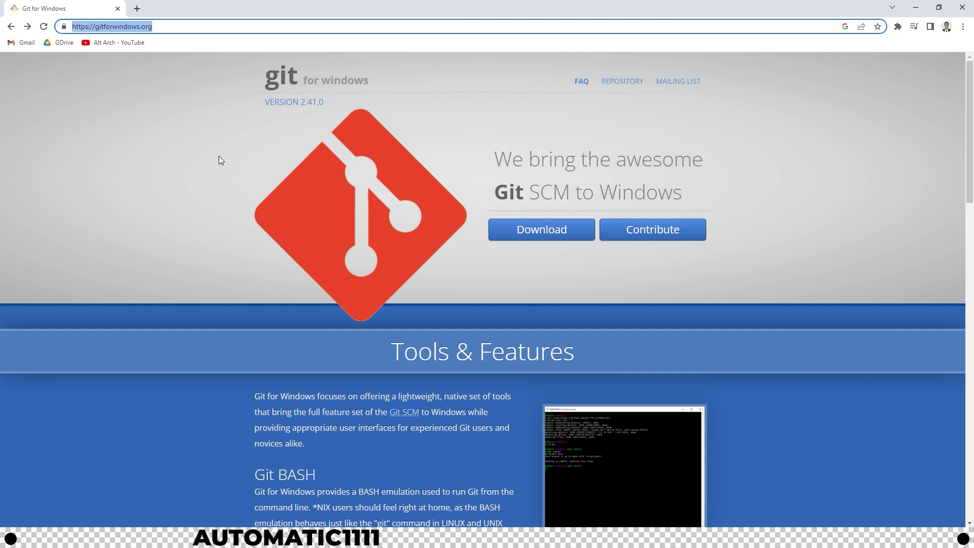
pyautogui.hotkey('ctrl', 'v')
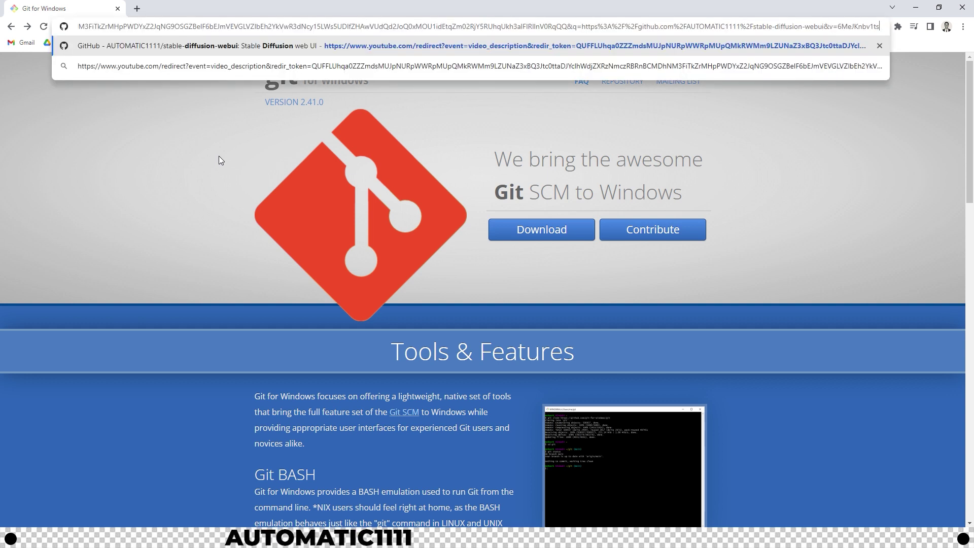
pyautogui.press('Return')
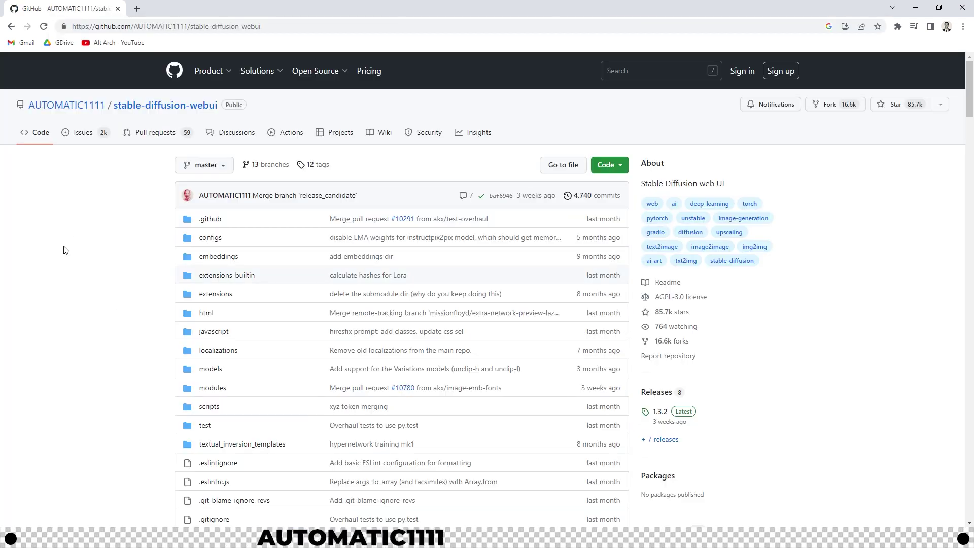
pyautogui.click(619, 169)
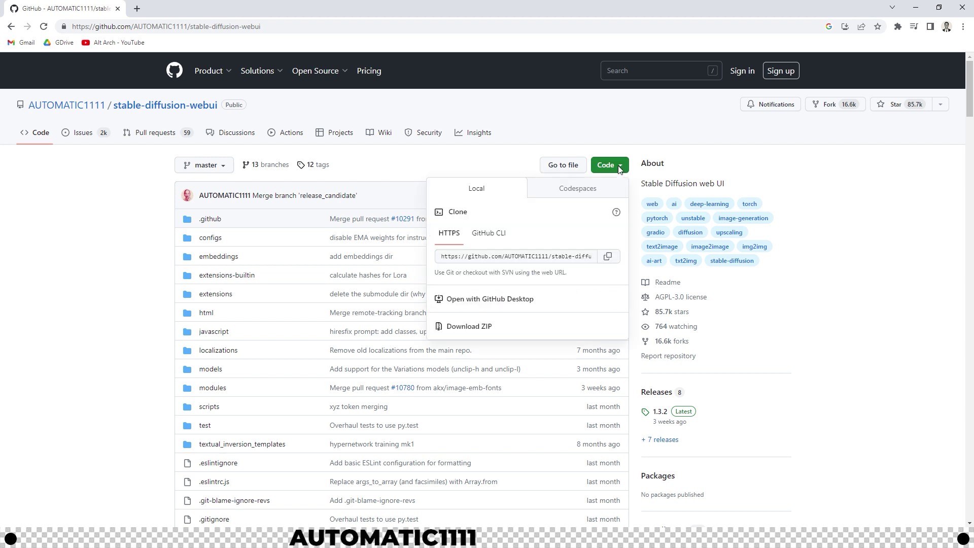
pyautogui.click(608, 259)
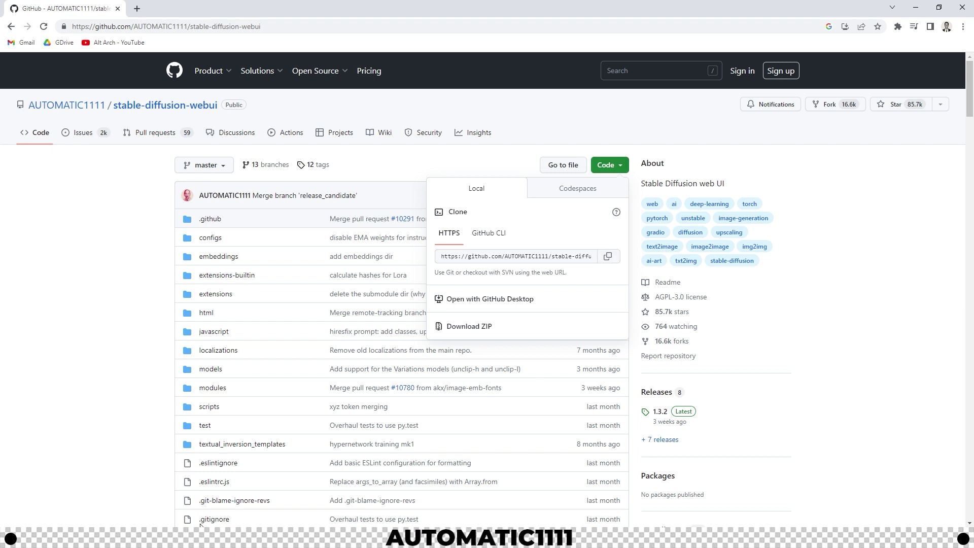
# Step: Run git clone with the pasted stable-diffusion-webui URL to download it into C:\AI
pyautogui.hotkey('alt', 'Tab')
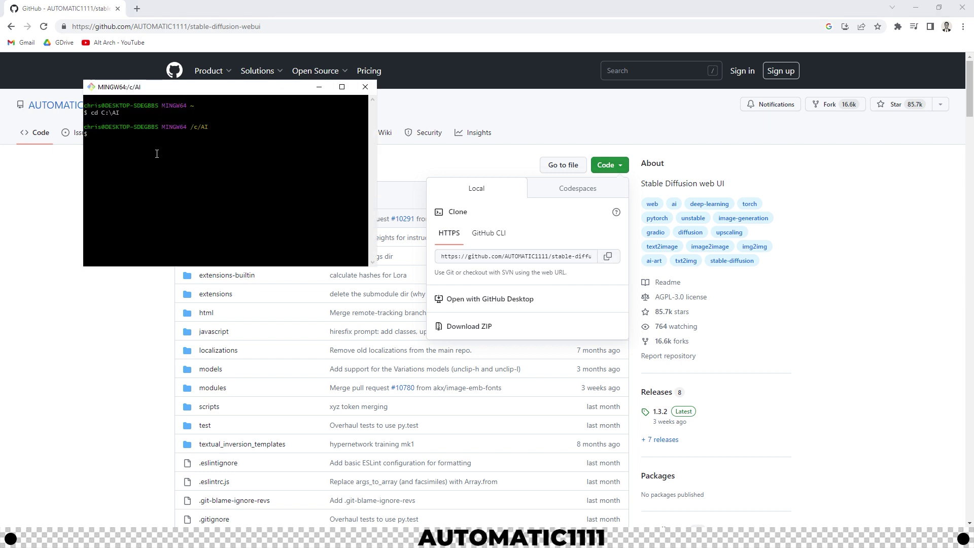
pyautogui.write('git ')
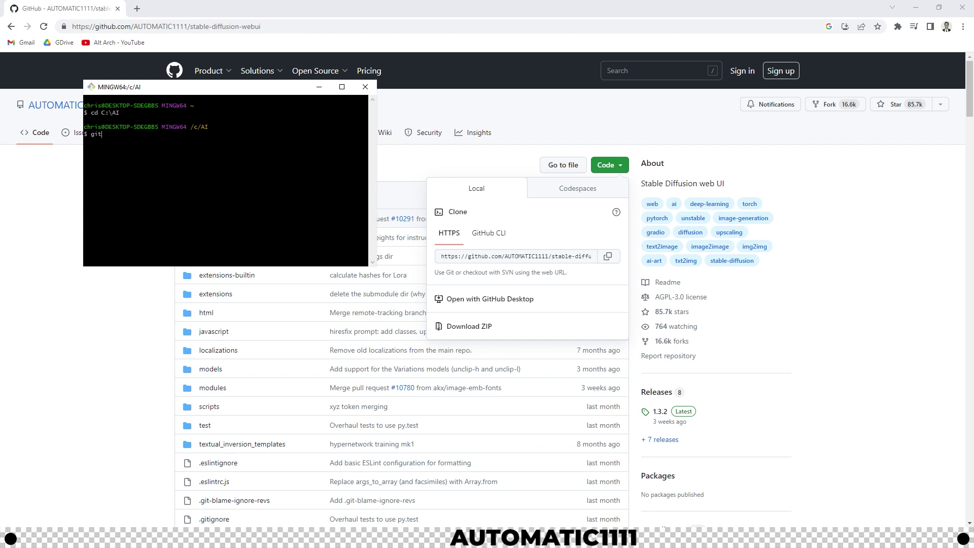
pyautogui.write('clone')
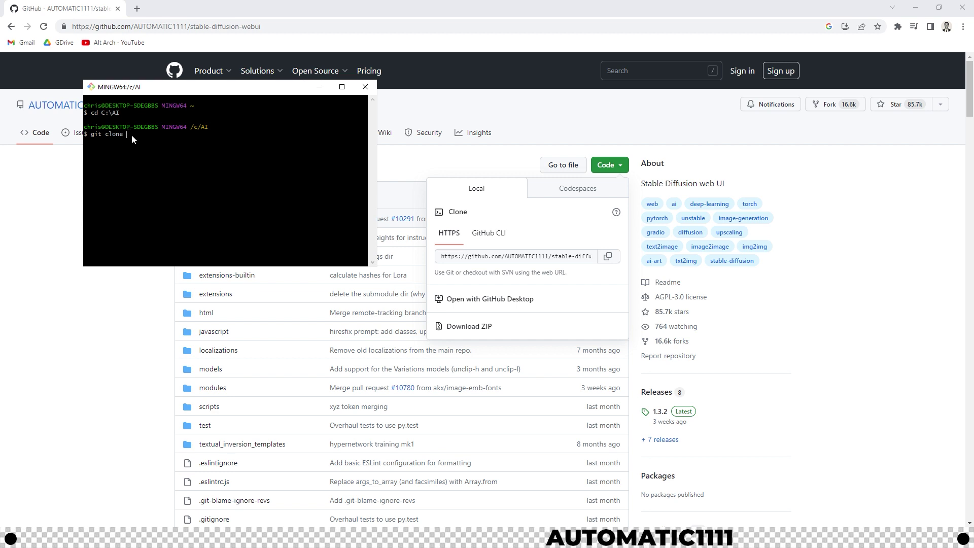
pyautogui.rightClick(131, 135)
pyautogui.click(157, 167)
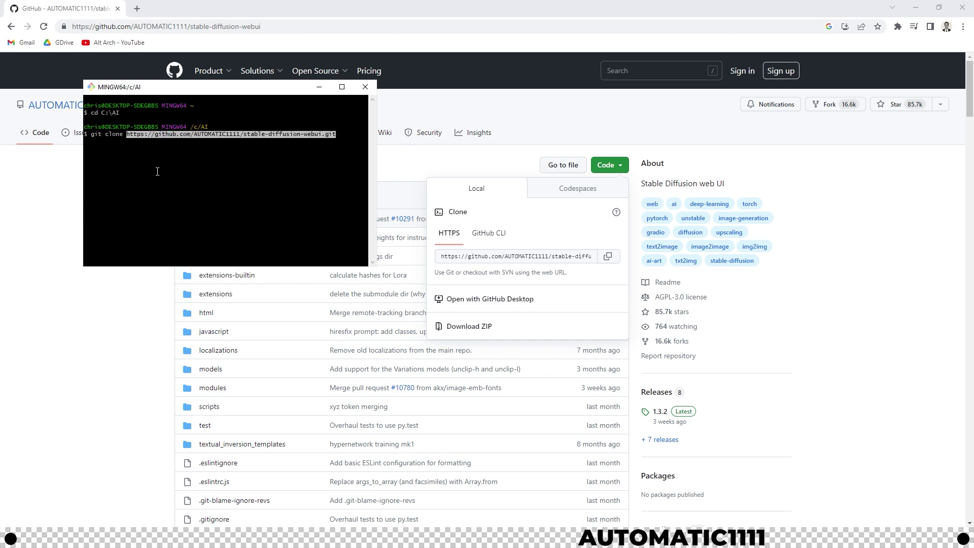
pyautogui.press('Return')
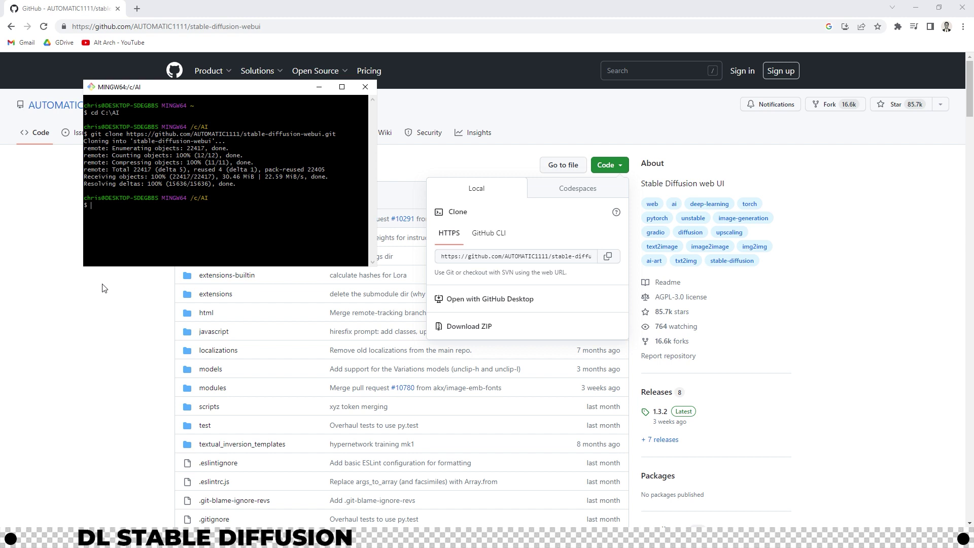
# Step: Return to huggingface.co and go to its Log In page
pyautogui.click(214, 14)
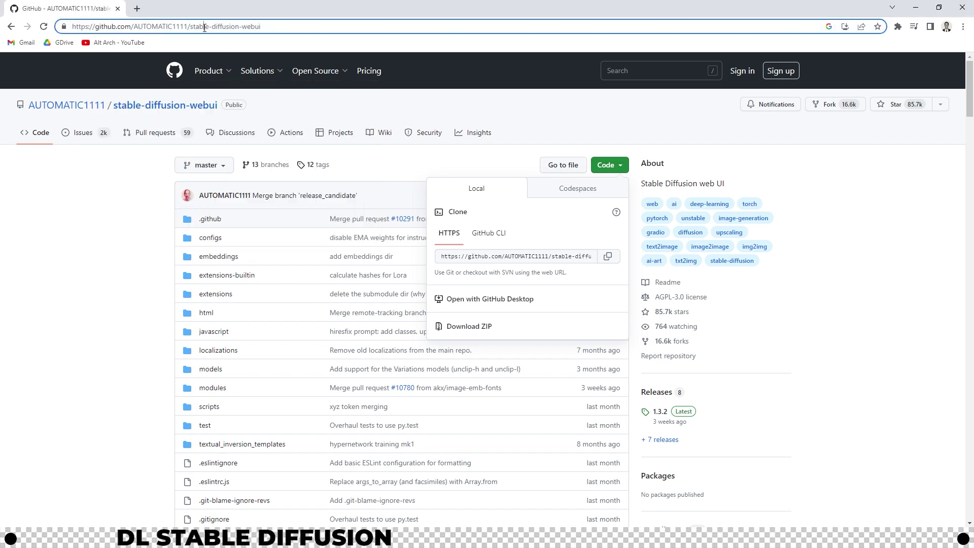
pyautogui.click(205, 28)
pyautogui.write('huggingface.co')
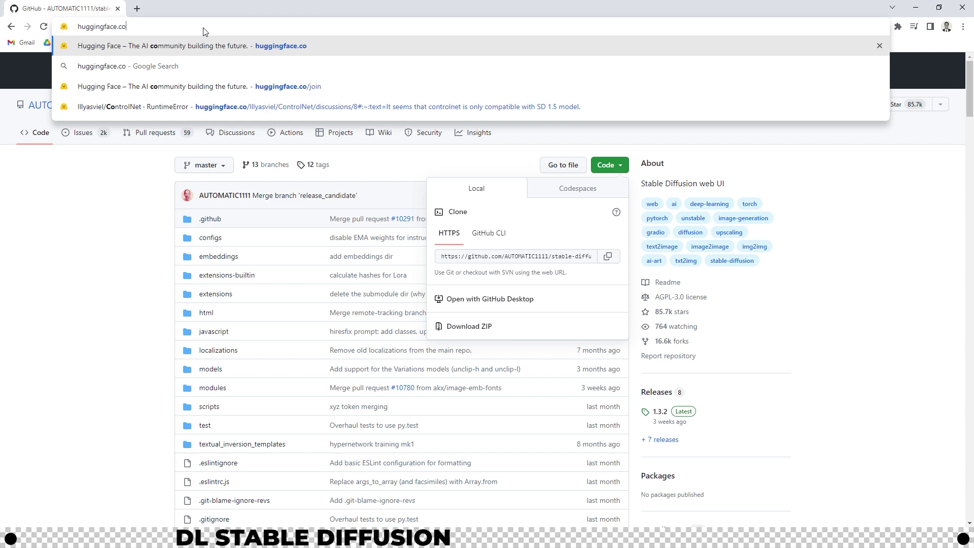
pyautogui.press('Return')
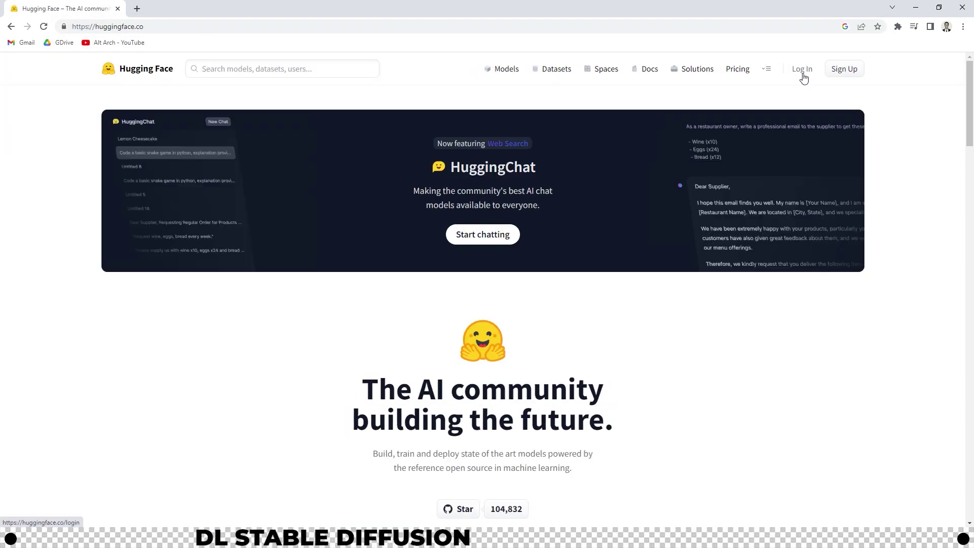
pyautogui.click(804, 71)
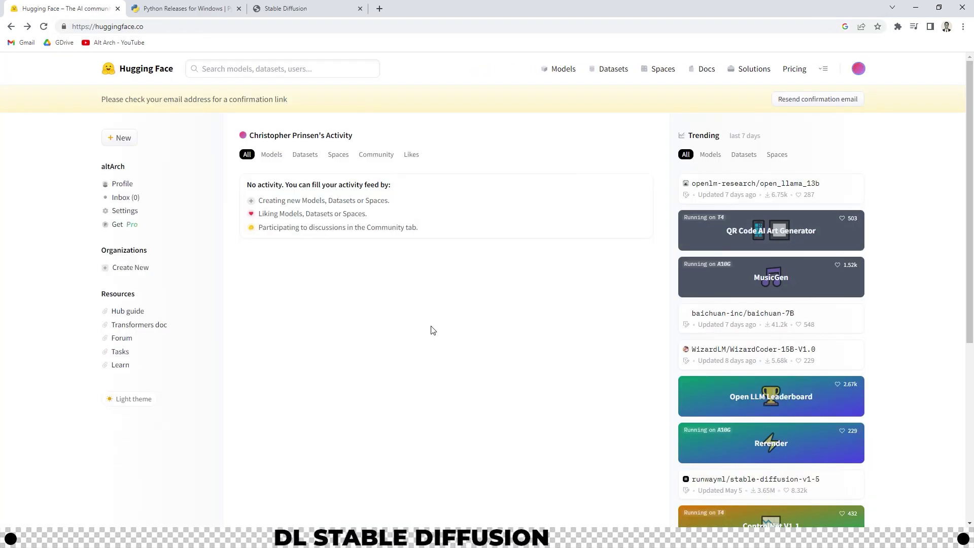
# Step: Search Hugging Face for 'stable diffusion' and open a Stable Diffusion model card from the results
pyautogui.click(264, 67)
pyautogui.write('s')
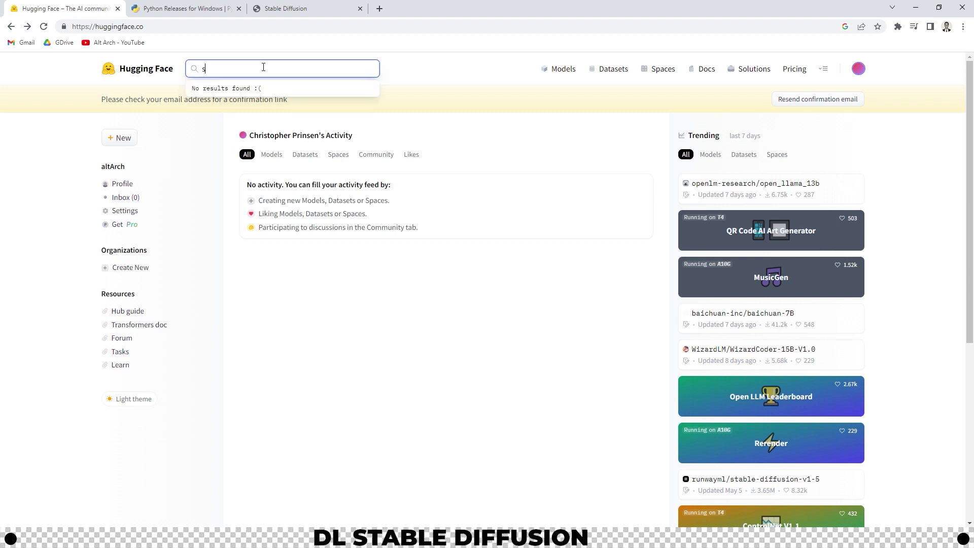
pyautogui.write('table diffusion')
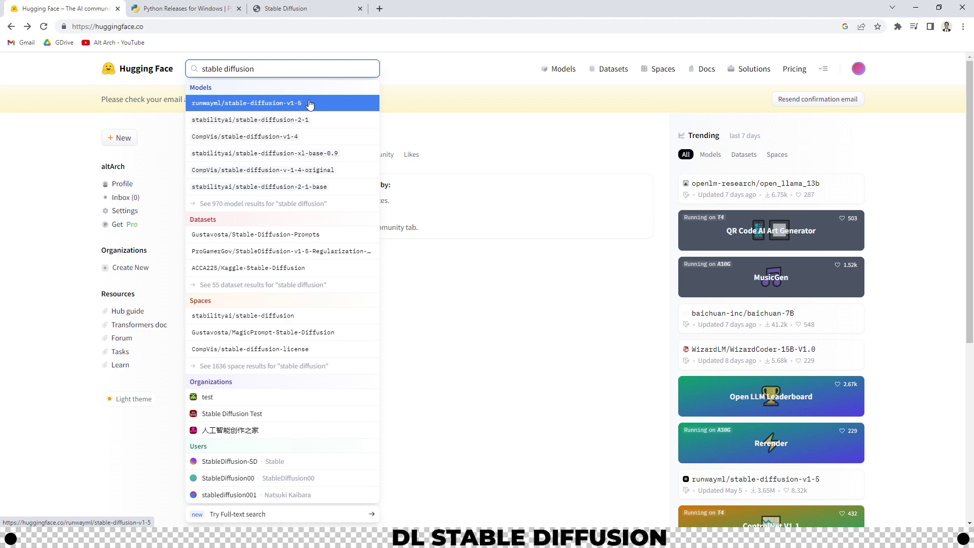
pyautogui.click(307, 104)
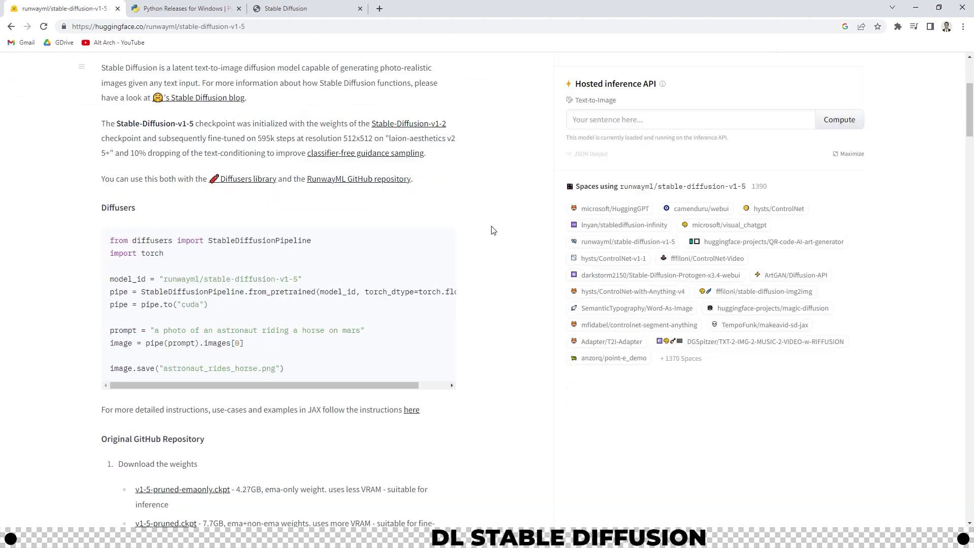
pyautogui.scroll(-2, 364, 369)
pyautogui.scroll(-1, 183, 386)
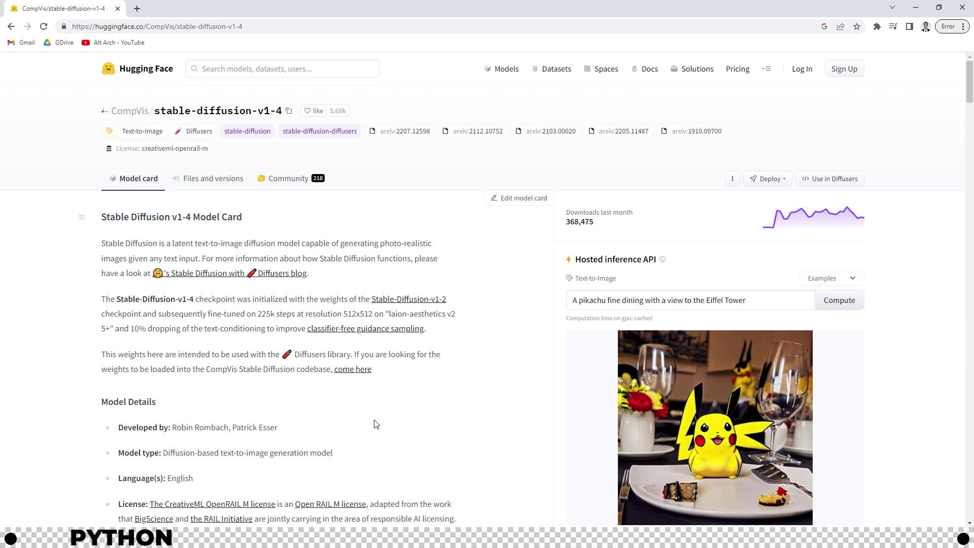
pyautogui.hotkey('ctrl', 'l')
pyautogui.press('BackSpace')
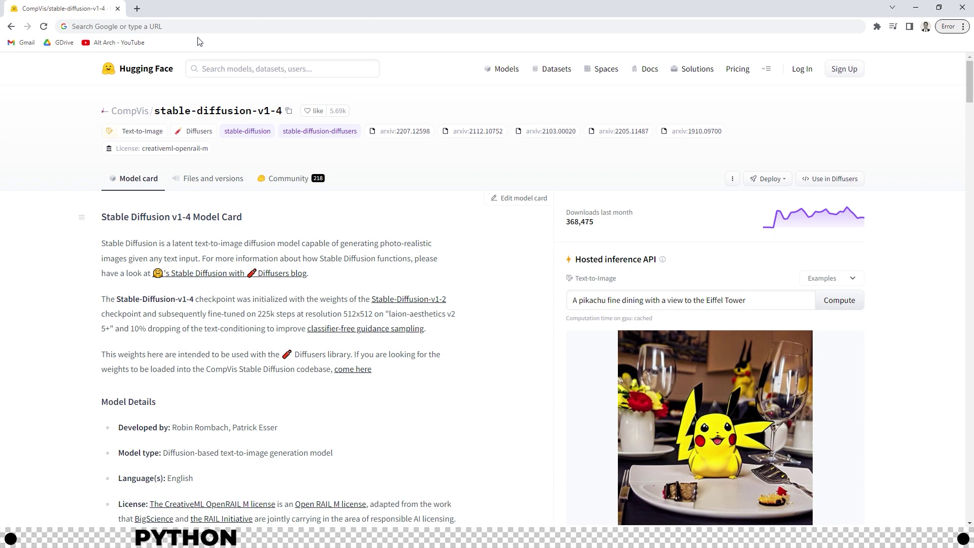
# Step: Go to python.org and open the Downloads > All releases list
pyautogui.click(57, 30)
pyautogui.write('python.org')
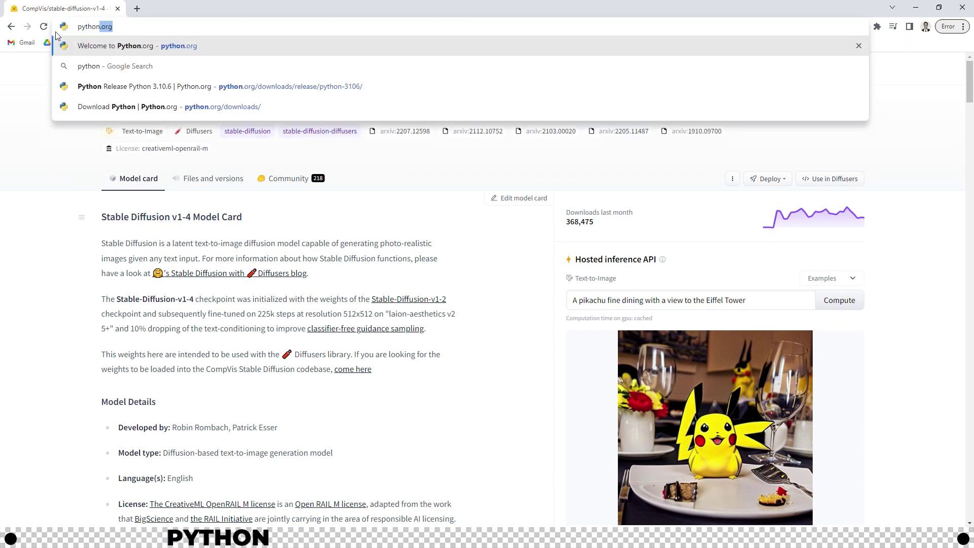
pyautogui.press('Return')
pyautogui.moveTo(340, 158)
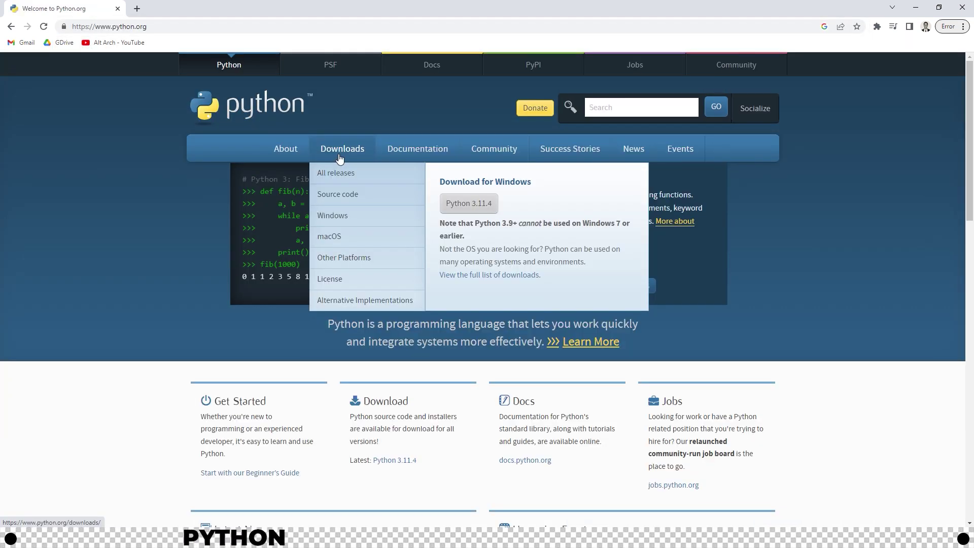
pyautogui.click(339, 183)
# Step: Open the Python 3.10.6 release page and download its 64-bit Windows installer
pyautogui.scroll(-4, 180, 361)
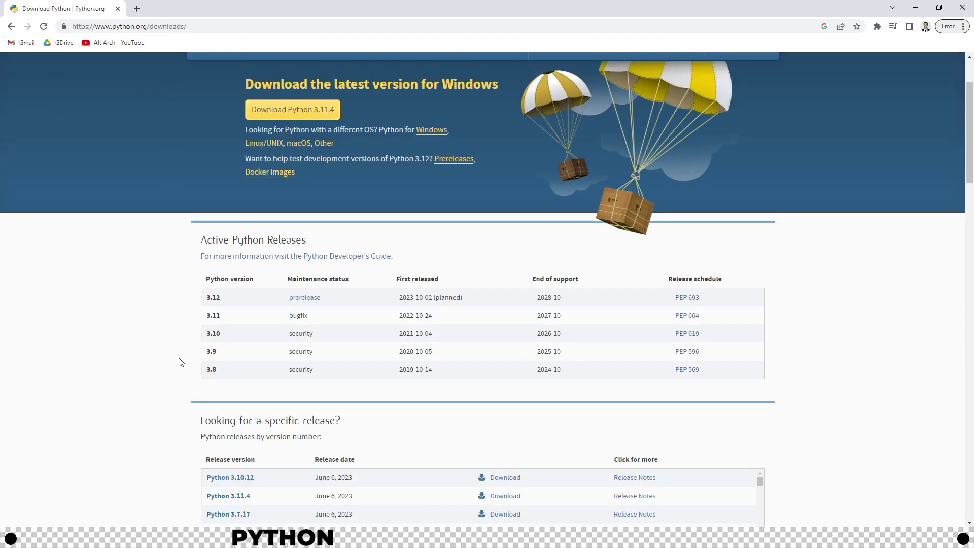
pyautogui.scroll(-1, 180, 361)
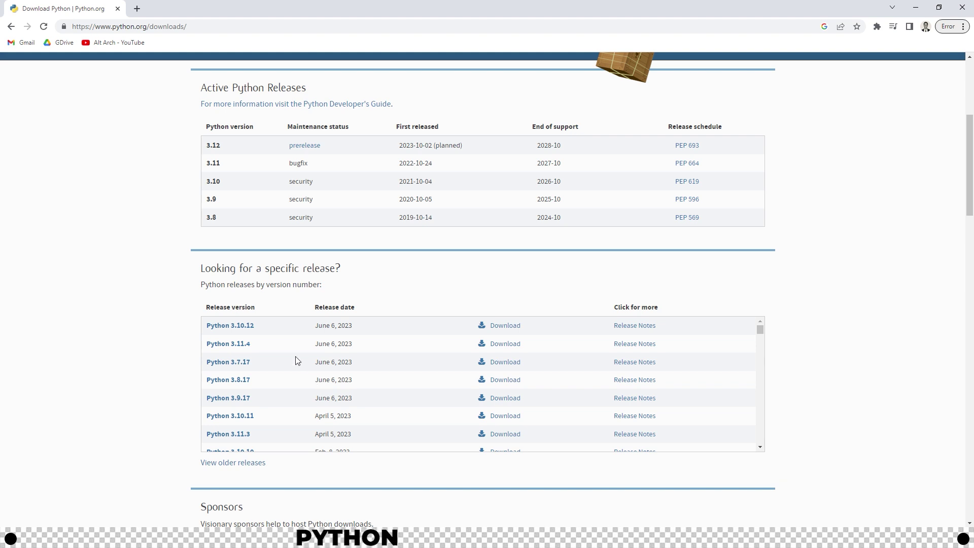
pyautogui.scroll(-1, 297, 361)
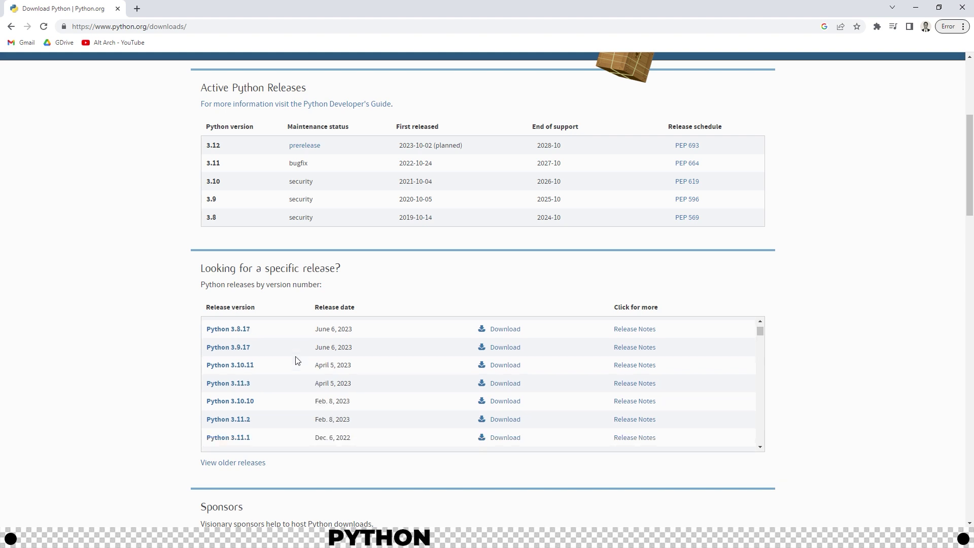
pyautogui.scroll(-2, 297, 360)
pyautogui.scroll(-4, 297, 361)
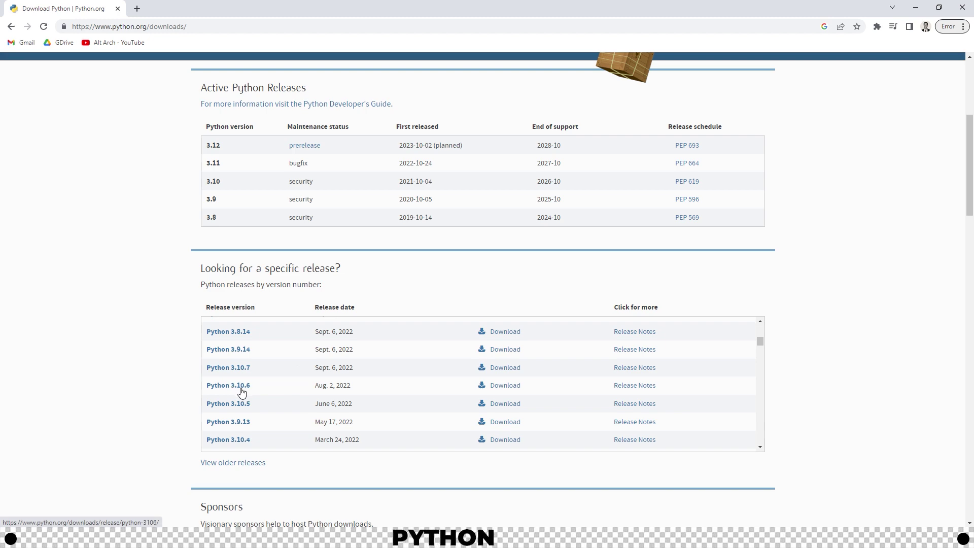
pyautogui.click(501, 389)
pyautogui.scroll(-15, 138, 293)
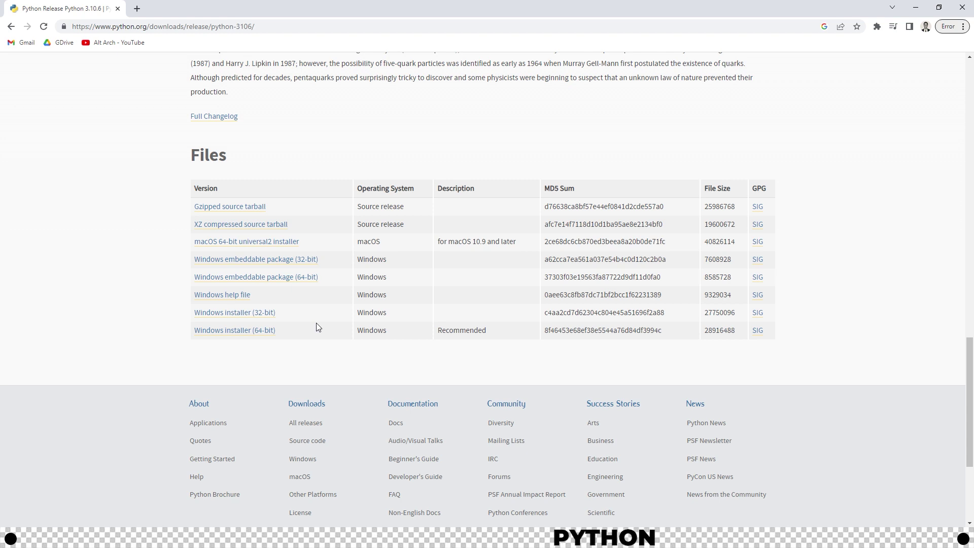
pyautogui.click(250, 335)
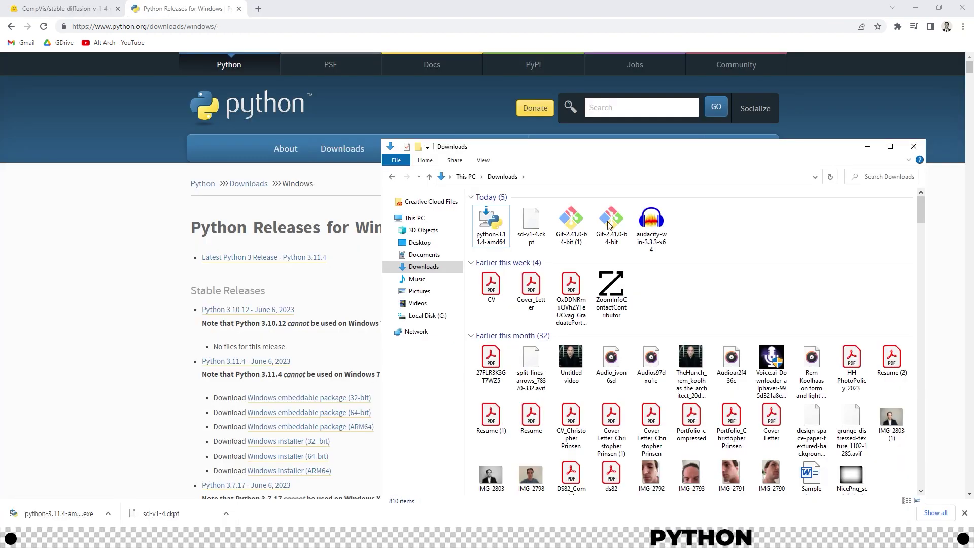
# Step: Run the python-3.11.4-amd64 installer with python.exe added to PATH and finish the installation
pyautogui.rightClick(491, 223)
pyautogui.press('Escape')
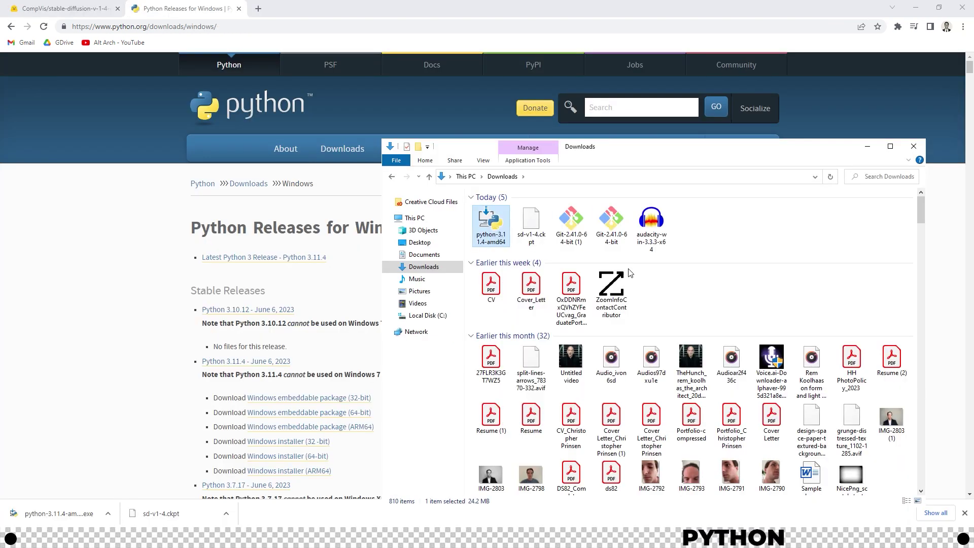
pyautogui.click(590, 412)
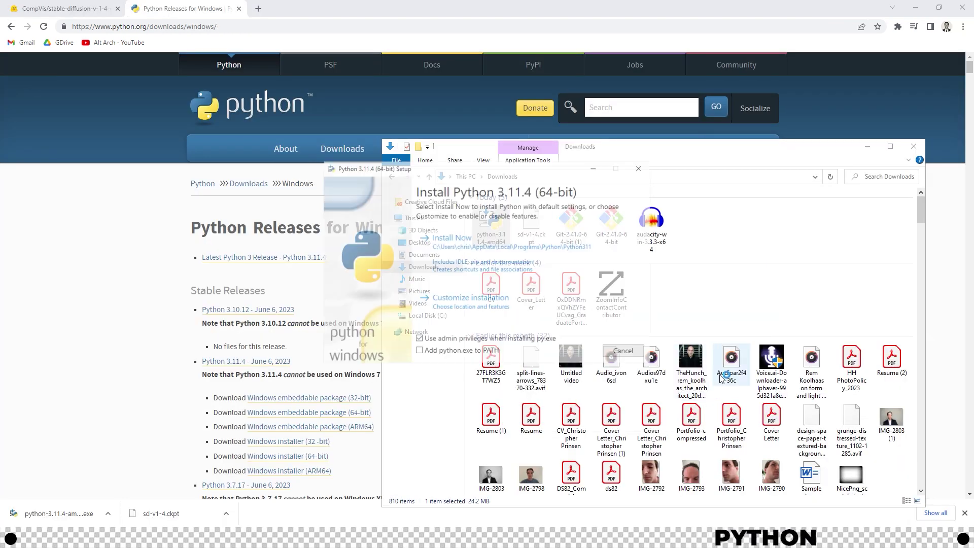
pyautogui.click(491, 352)
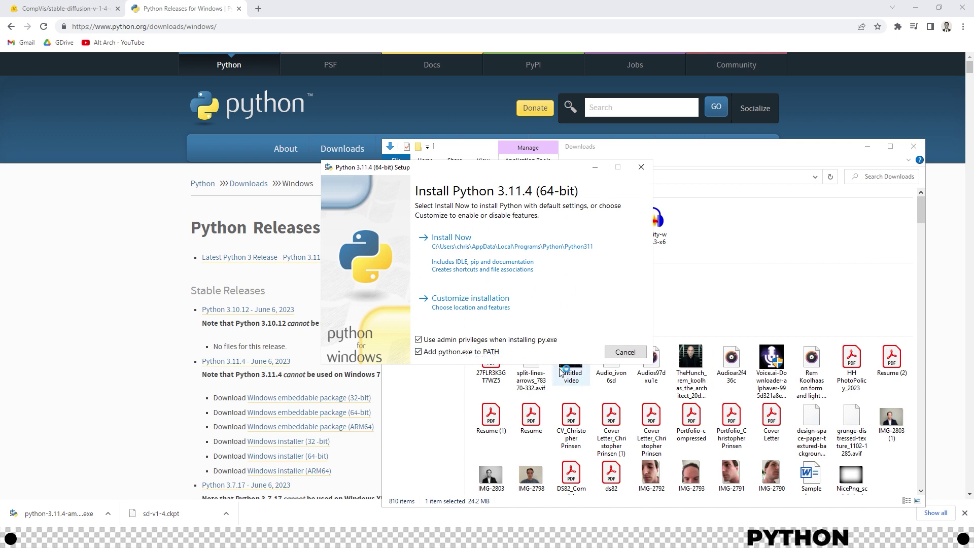
pyautogui.click(463, 252)
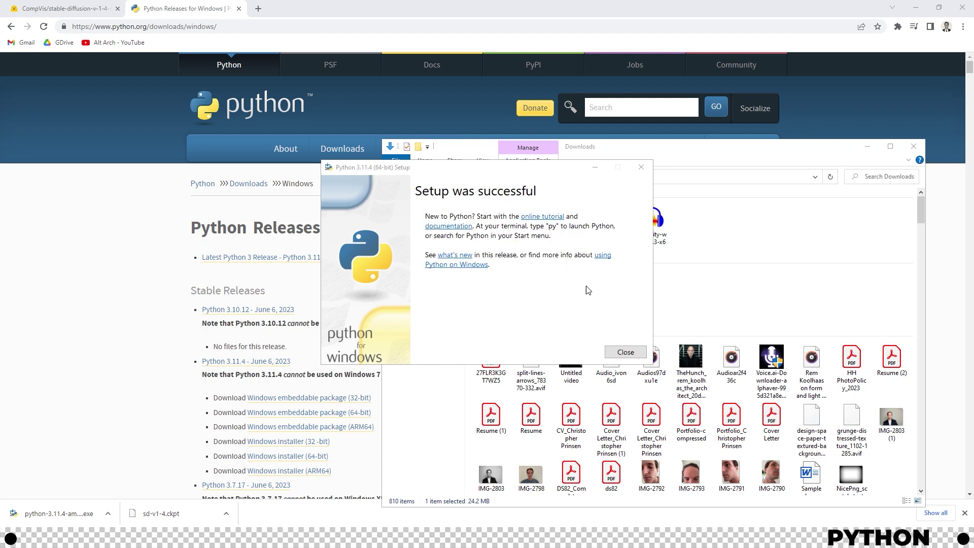
pyautogui.click(625, 351)
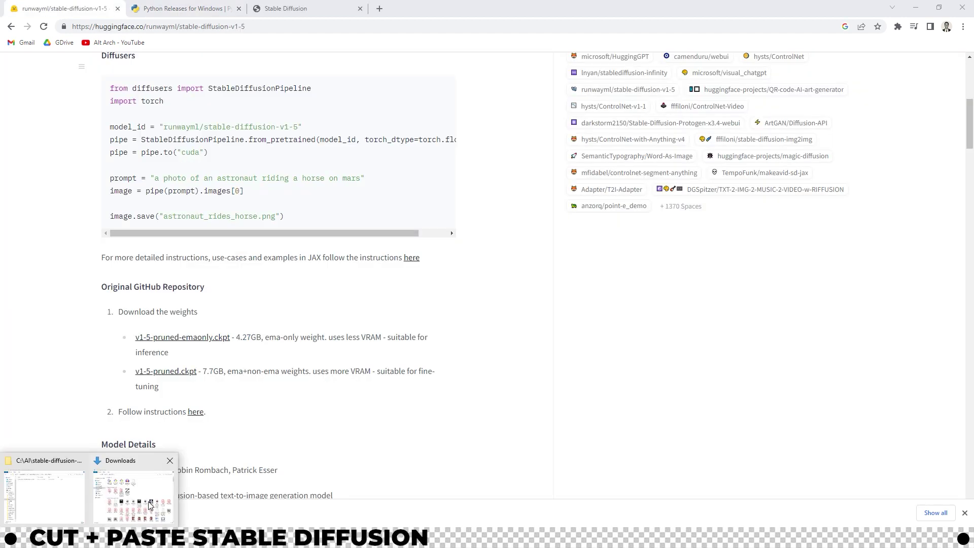
pyautogui.click(150, 505)
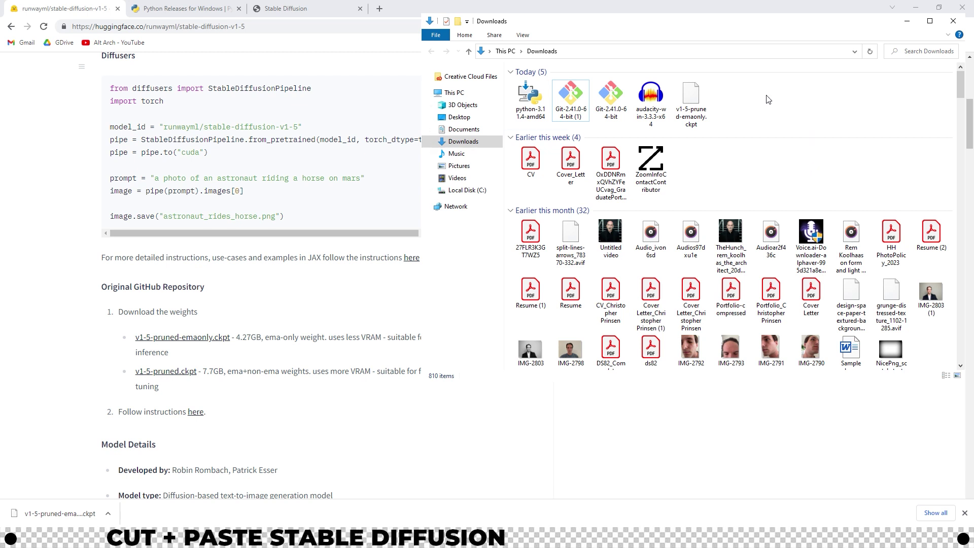
# Step: Cut v1-5-pruned-emaonly.ckpt from Downloads and paste it into C:\AI\stable-diffusion-webui\models\Stable-diffusion
pyautogui.rightClick(701, 95)
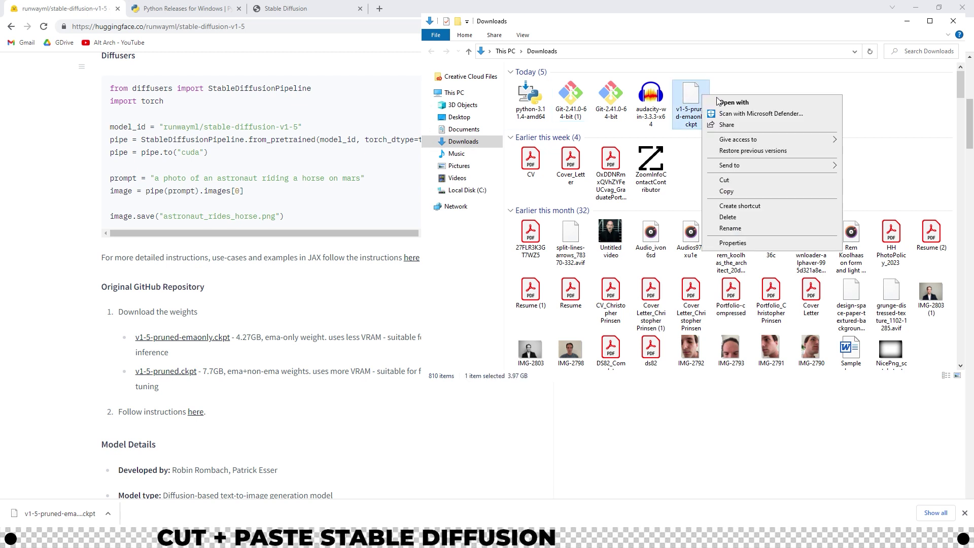
pyautogui.click(734, 182)
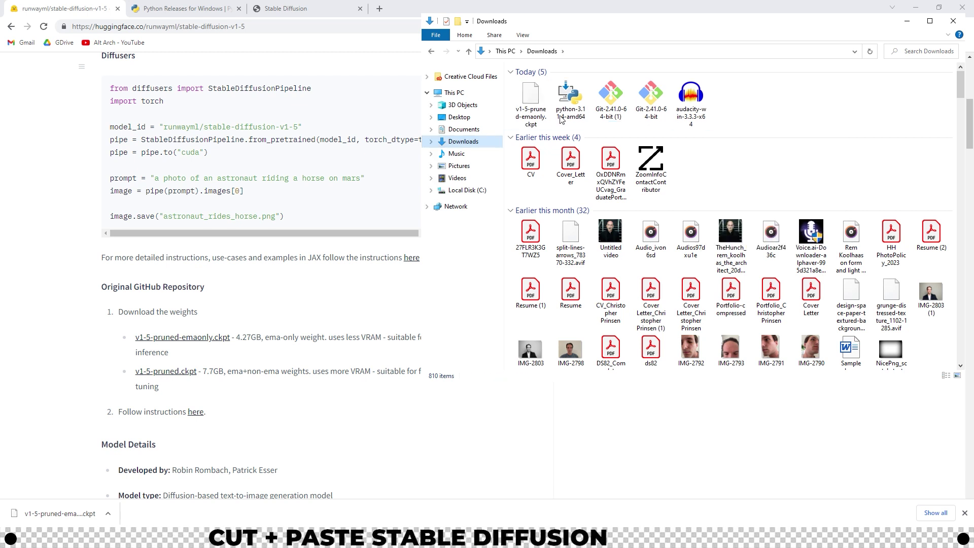
pyautogui.click(452, 92)
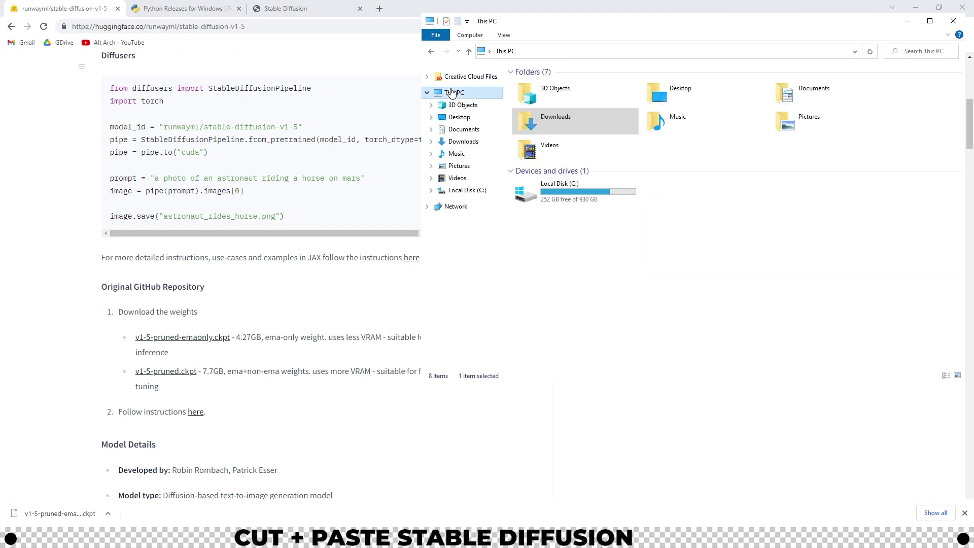
pyautogui.click(469, 191)
pyautogui.doubleClick(530, 117)
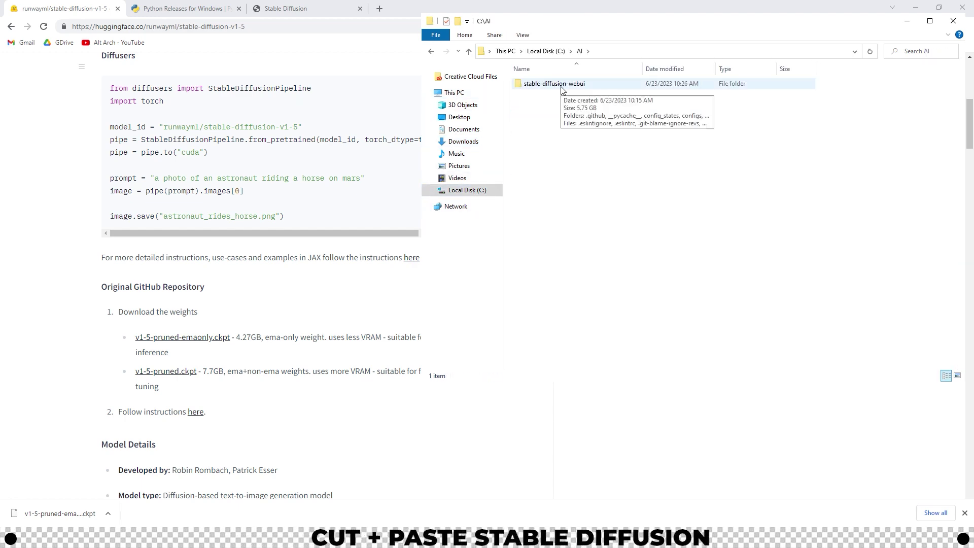
pyautogui.doubleClick(542, 86)
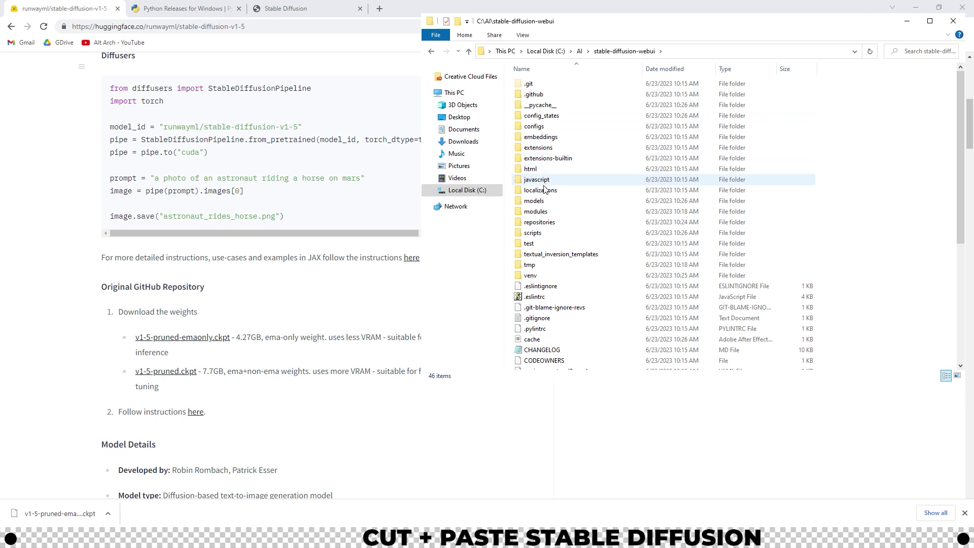
pyautogui.doubleClick(537, 202)
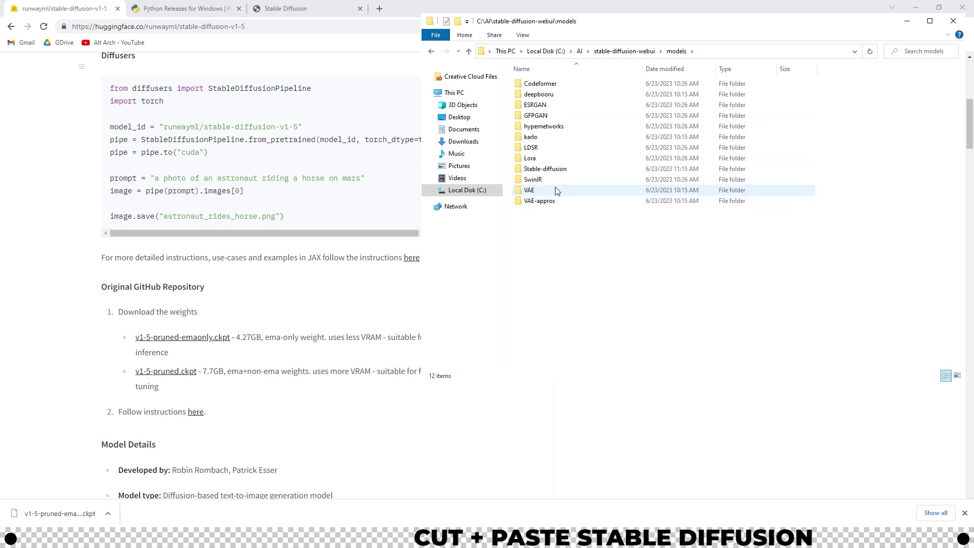
pyautogui.doubleClick(550, 170)
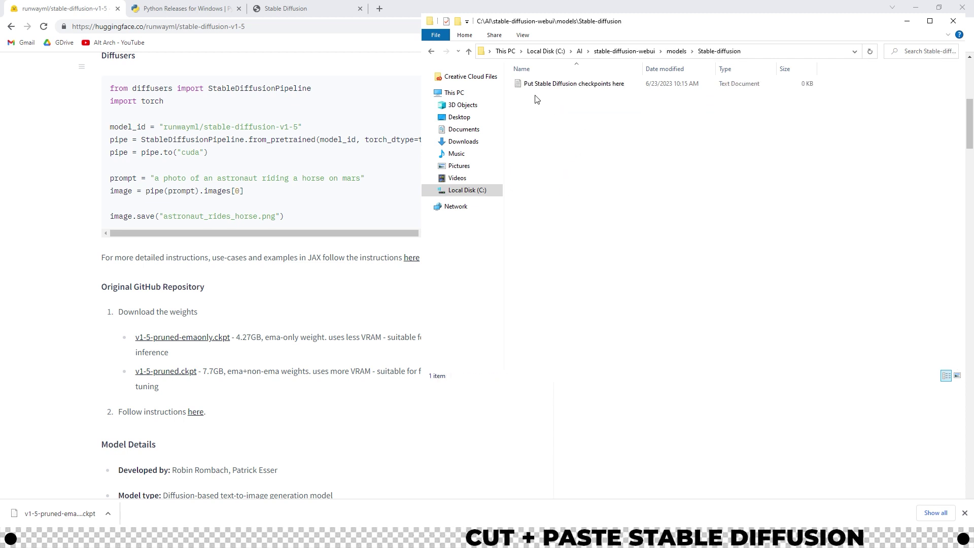
pyautogui.rightClick(597, 136)
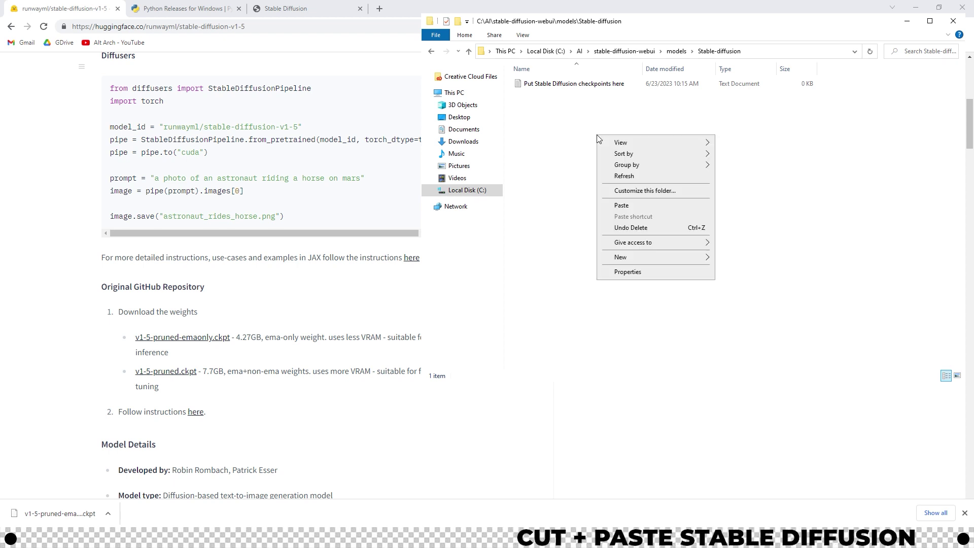
pyautogui.click(629, 204)
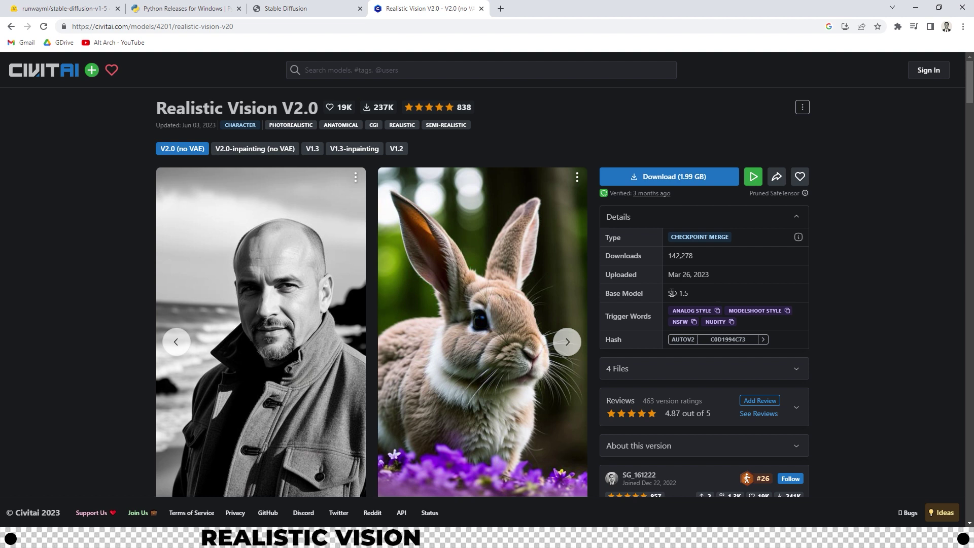
# Step: Download the Realistic Vision V2.0 model file from Civitai
pyautogui.click(681, 178)
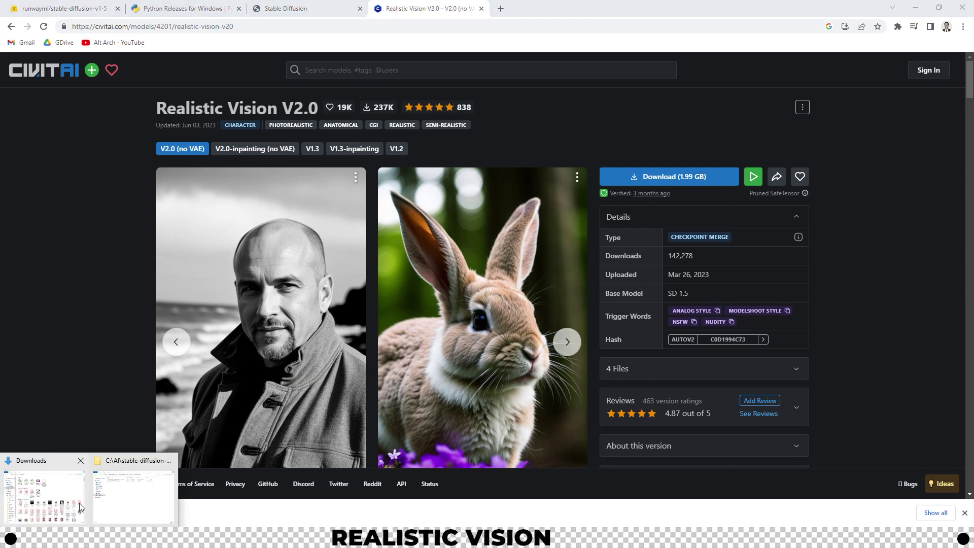
# Step: Paste realisticVisionV20_v20NoVAE.safetensors from Downloads into C:\AI\stable-diffusion-webui\models\Stable-diffusion
pyautogui.click(60, 495)
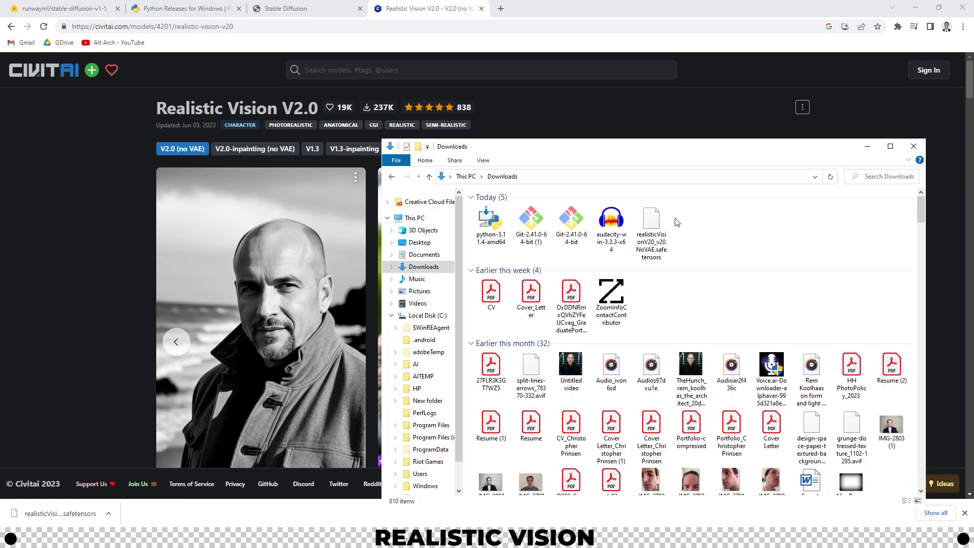
pyautogui.click(651, 230)
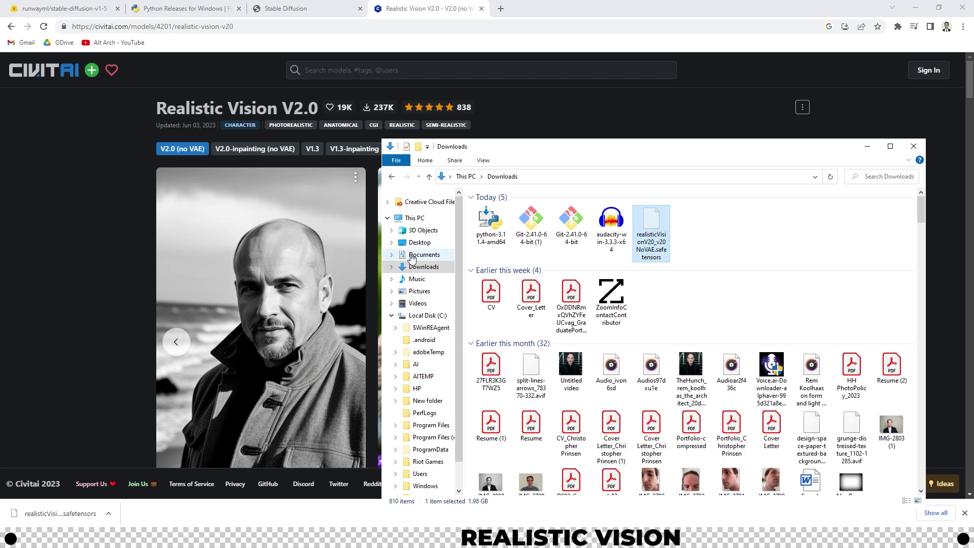
pyautogui.click(427, 316)
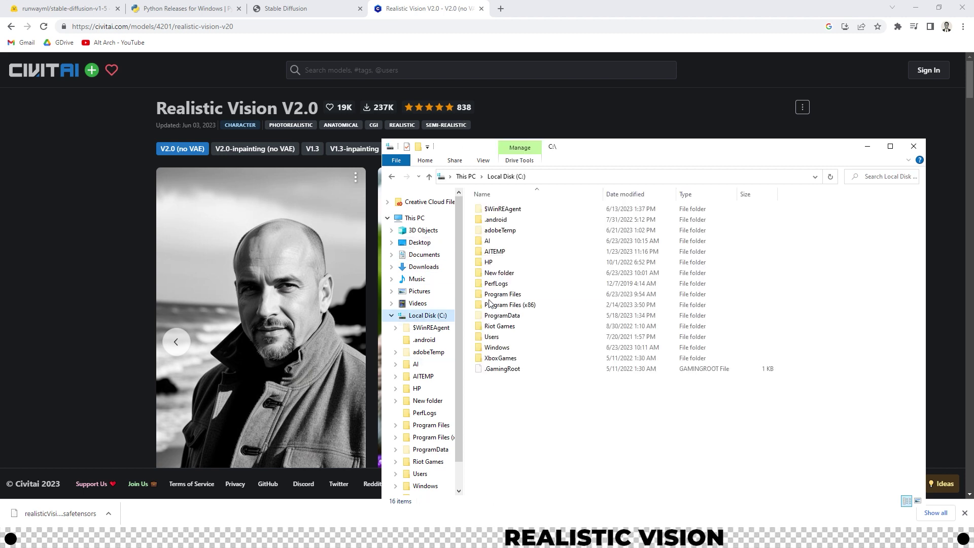
pyautogui.doubleClick(497, 242)
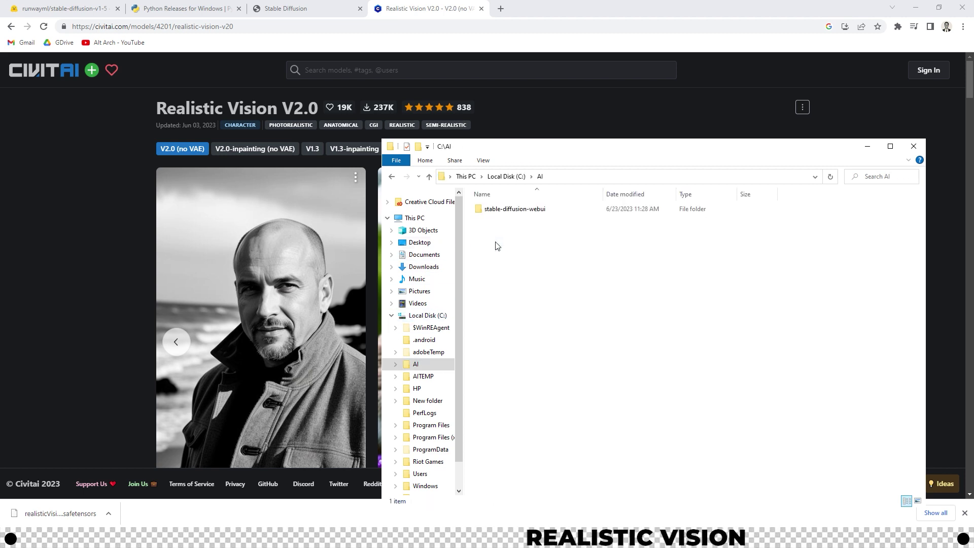
pyautogui.doubleClick(517, 209)
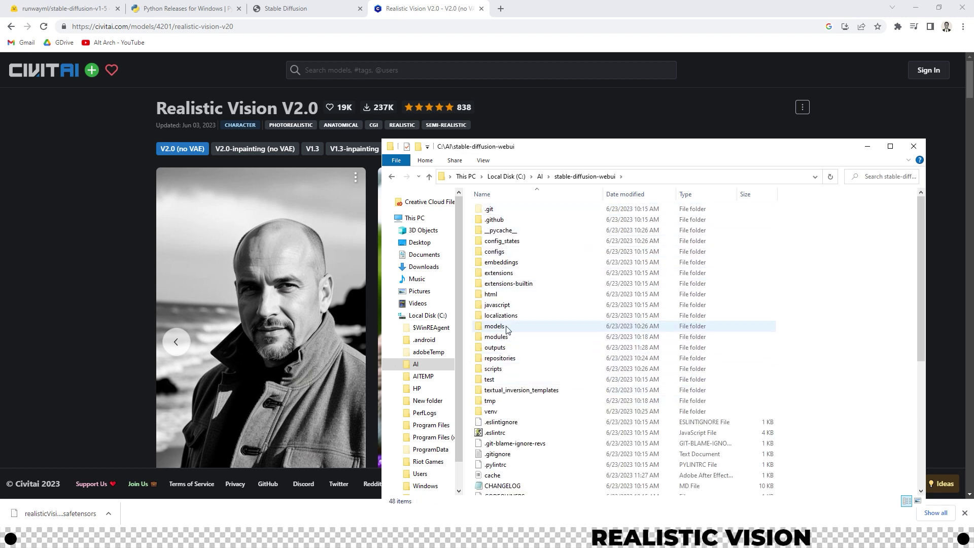
pyautogui.doubleClick(497, 326)
pyautogui.doubleClick(520, 295)
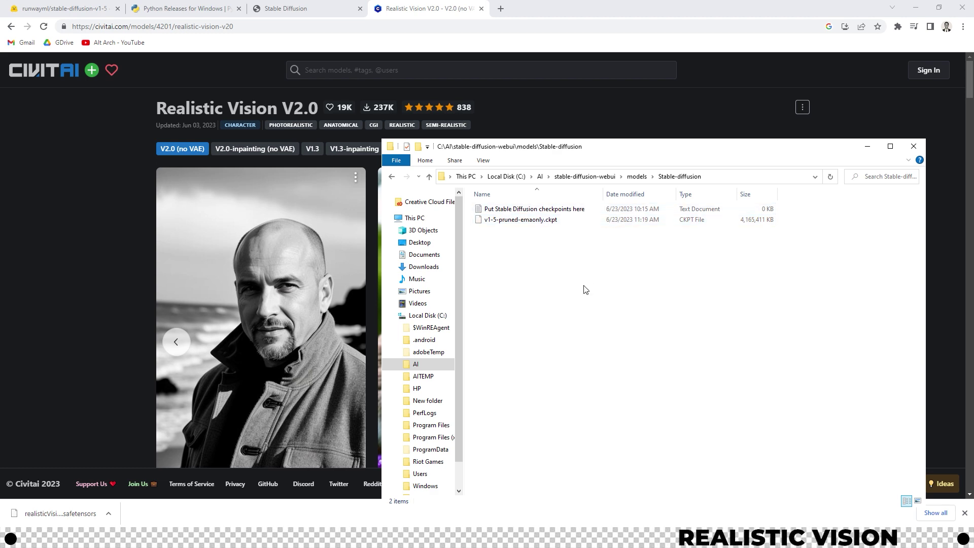
pyautogui.hotkey('ctrl', 'v')
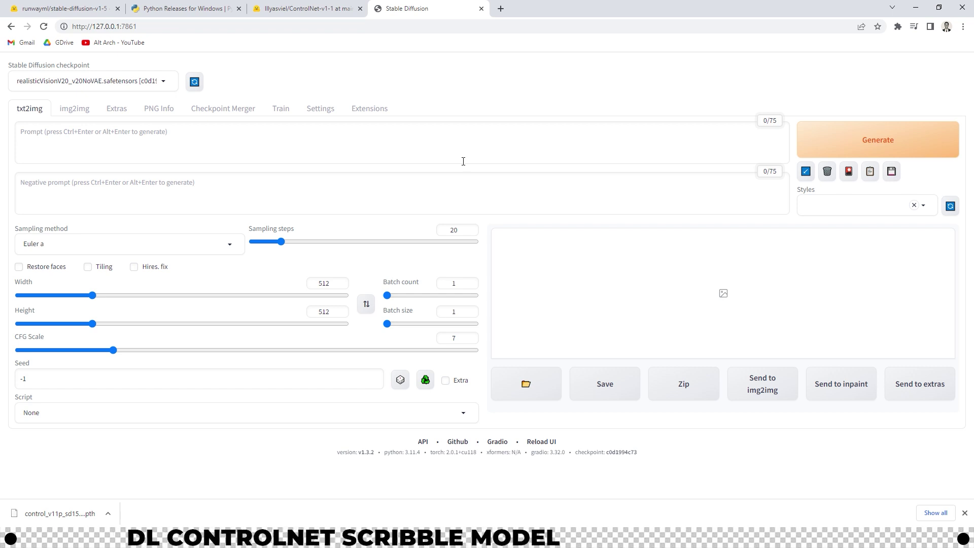
# Step: Download control_v11p_sd15_scribble.pth from the ControlNet-v1-1 file list on Hugging Face
pyautogui.hotkey('ctrl', 'w')
pyautogui.scroll(-4, 16, 344)
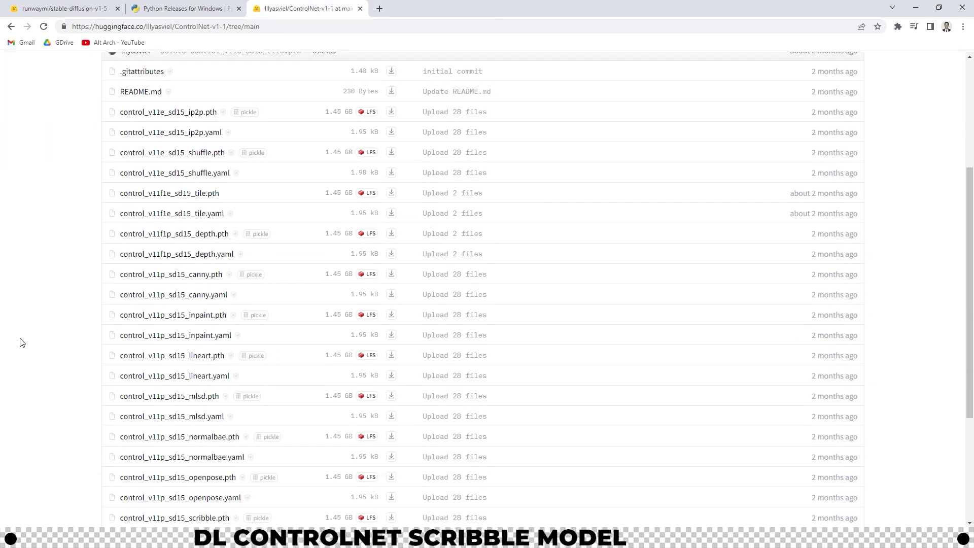
pyautogui.scroll(-2, 42, 347)
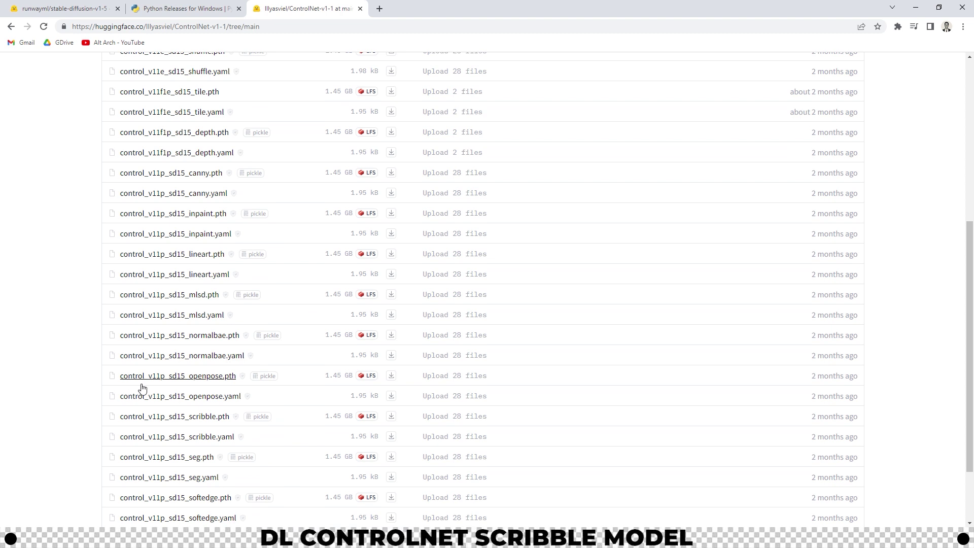
pyautogui.click(394, 422)
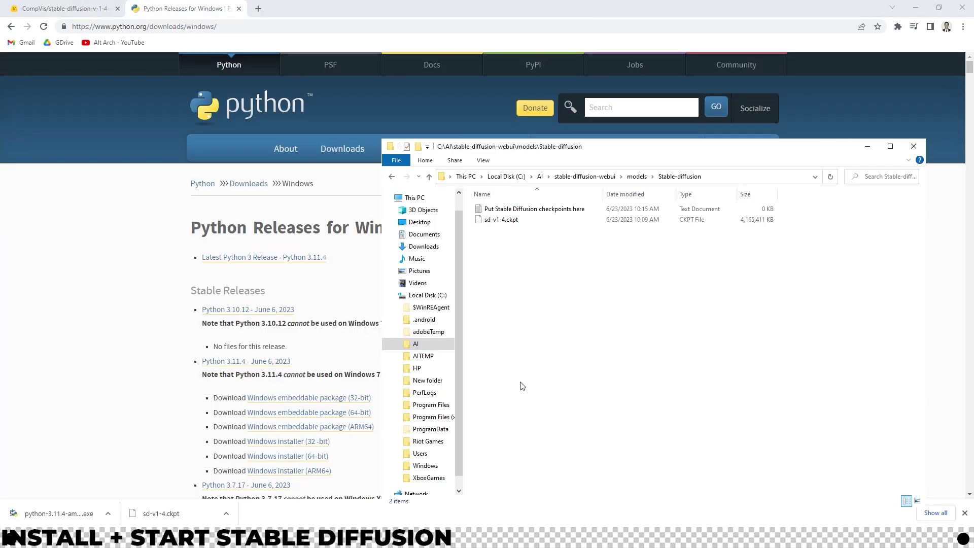
# Step: Run webui-user.bat in C:\AI\stable-diffusion-webui to install and start the web UI
pyautogui.click(416, 345)
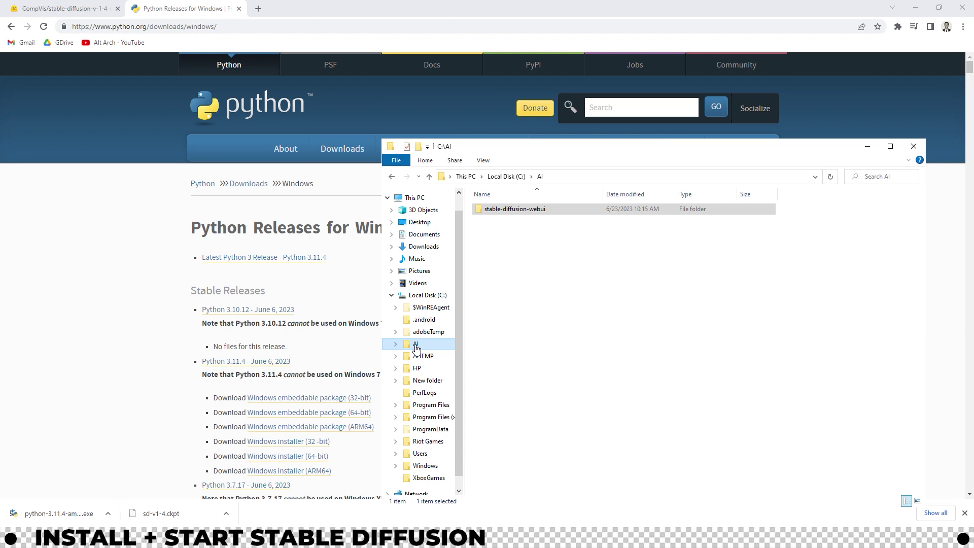
pyautogui.doubleClick(530, 210)
pyautogui.scroll(-4, 558, 379)
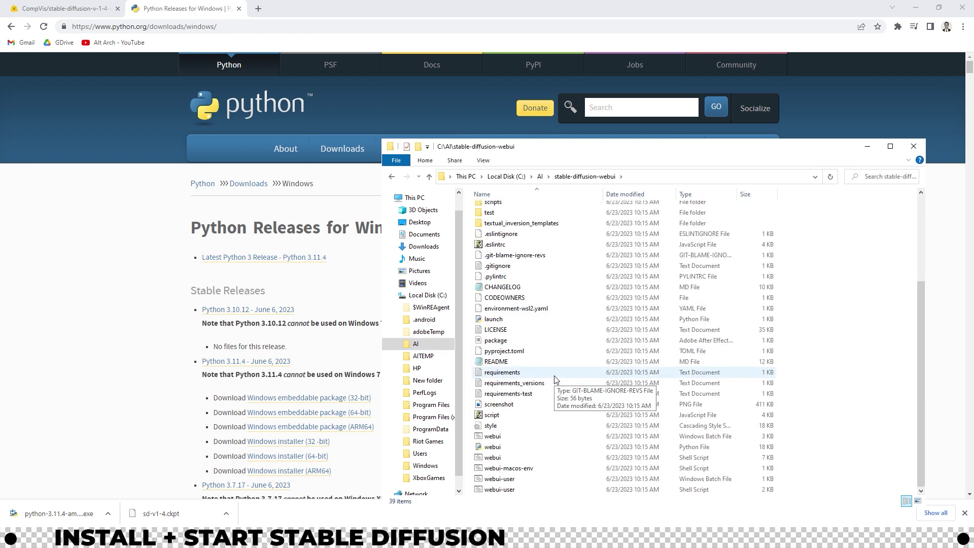
pyautogui.doubleClick(521, 479)
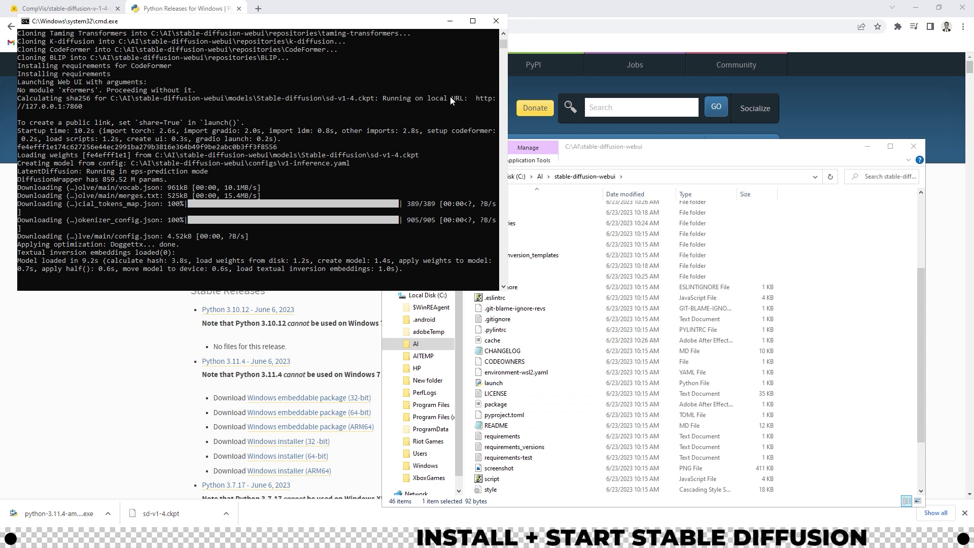
pyautogui.moveTo(477, 98); pyautogui.dragTo(80, 108)
pyautogui.hotkey('ctrl', 'c')
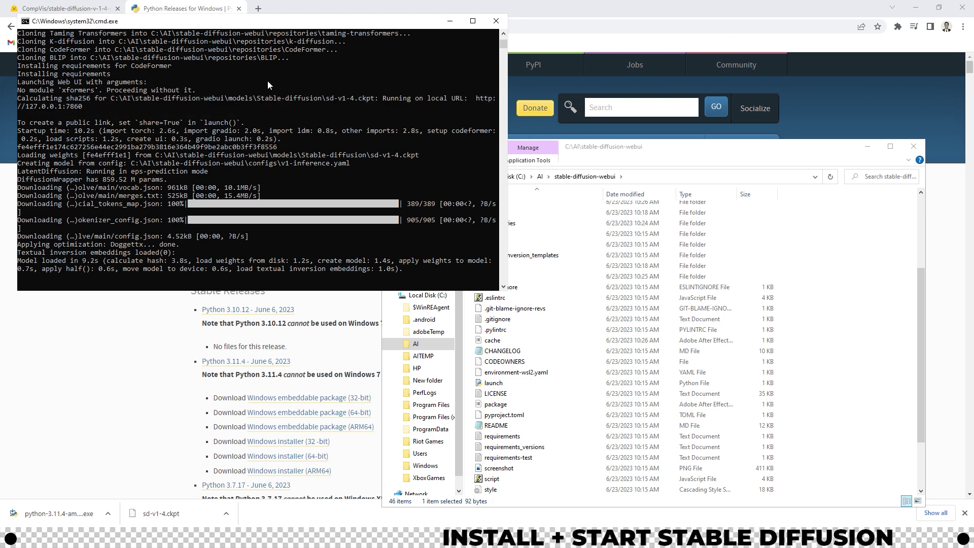
pyautogui.click(674, 4)
# Step: Load the local web UI at 127.0.0.1:7860 in a new browser tab
pyautogui.hotkey('ctrl', 't')
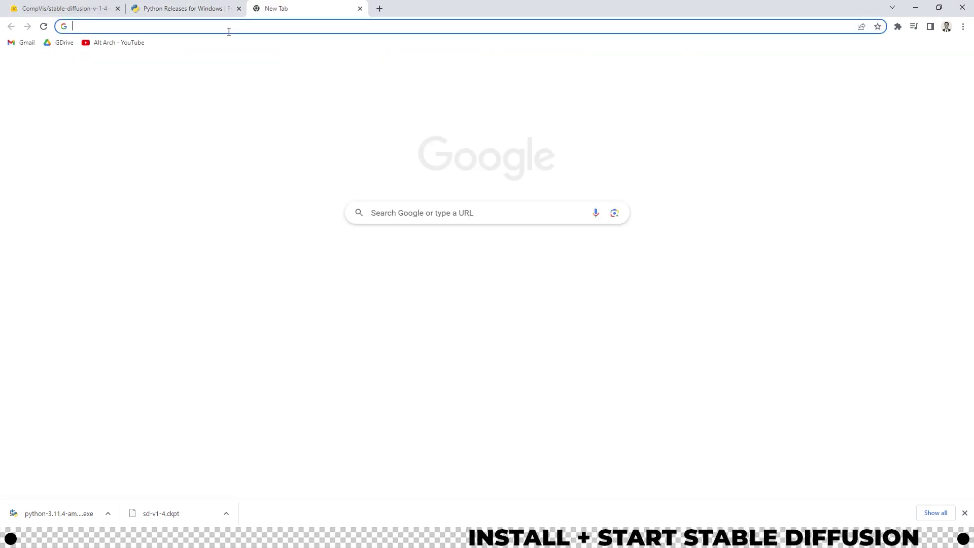
pyautogui.hotkey('ctrl', 'v')
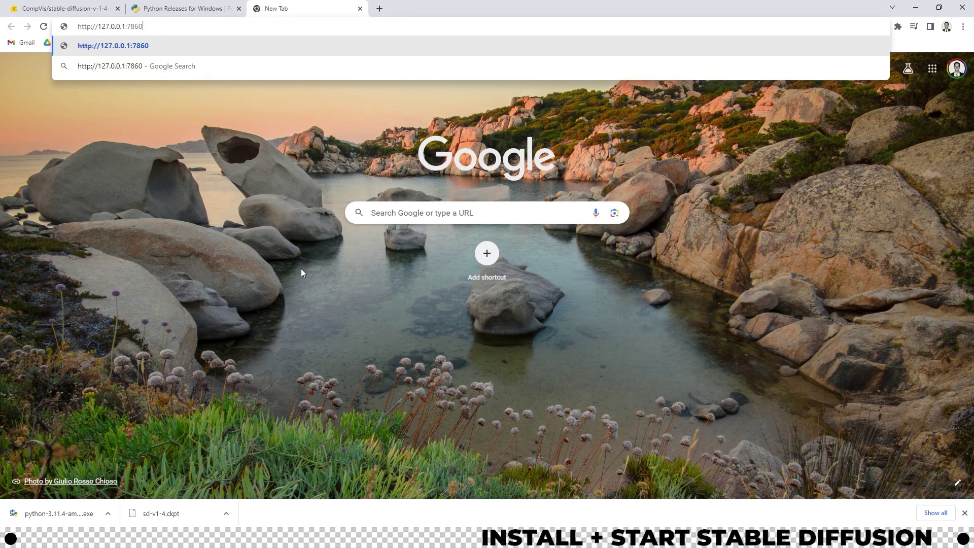
pyautogui.press('Return')
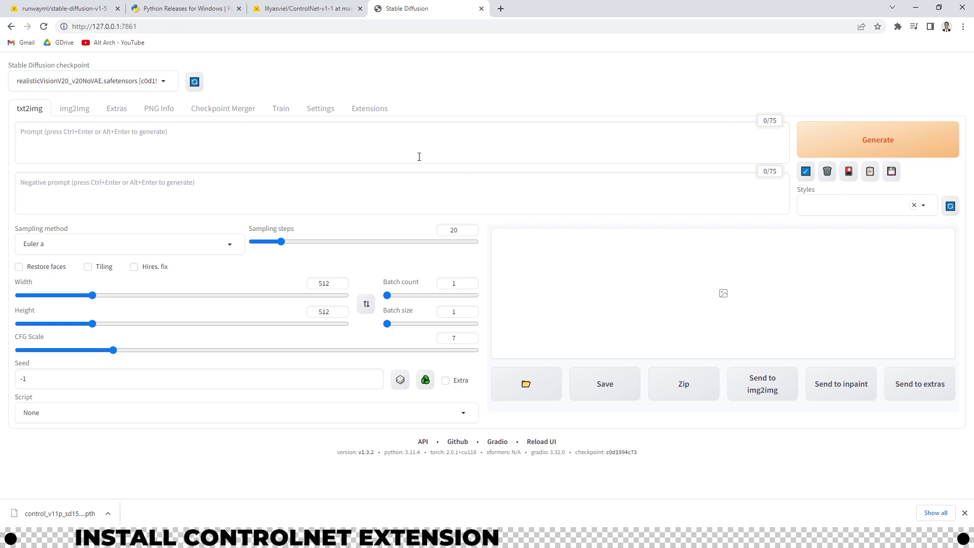
# Step: Copy the sd-webui-controlnet GitHub repository URL and go to the web UI's Extensions page
pyautogui.click(329, 12)
pyautogui.click(152, 27)
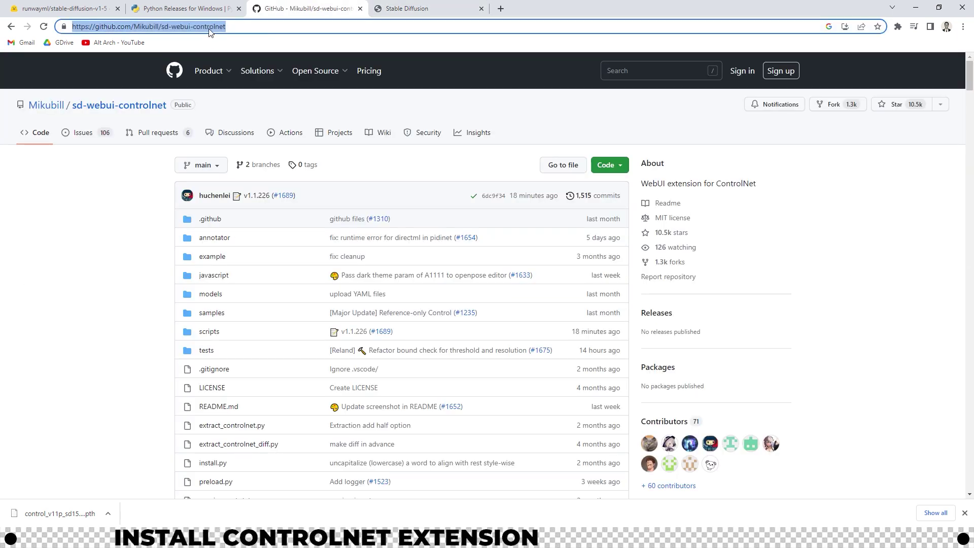
pyautogui.rightClick(203, 27)
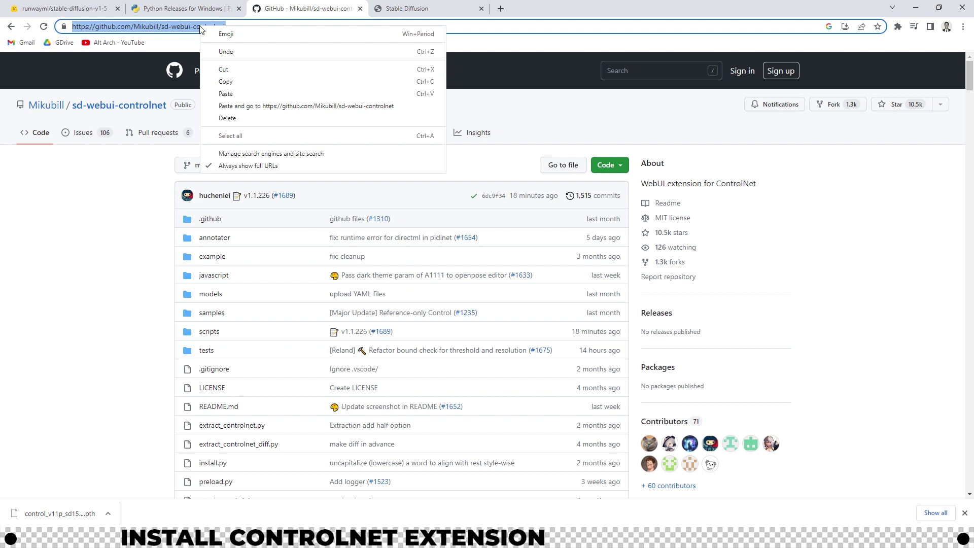
pyautogui.click(218, 83)
pyautogui.click(429, 9)
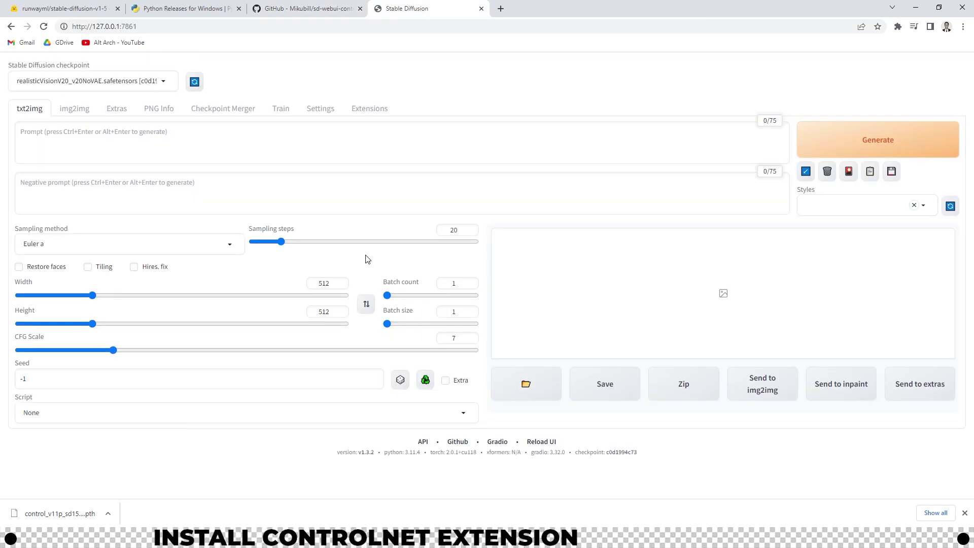
pyautogui.click(384, 114)
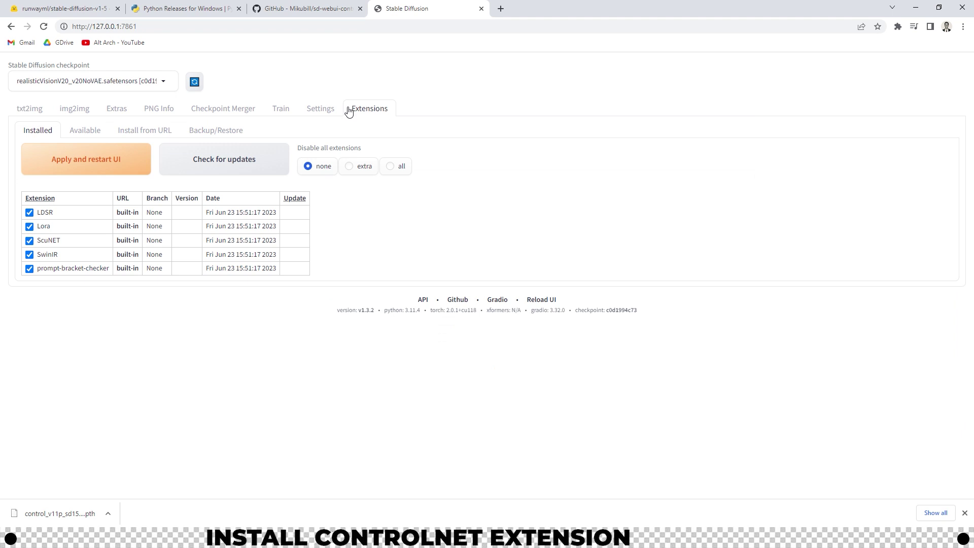
# Step: Install sd-webui-controlnet from its pasted GitHub URL, then apply and restart the UI
pyautogui.click(167, 136)
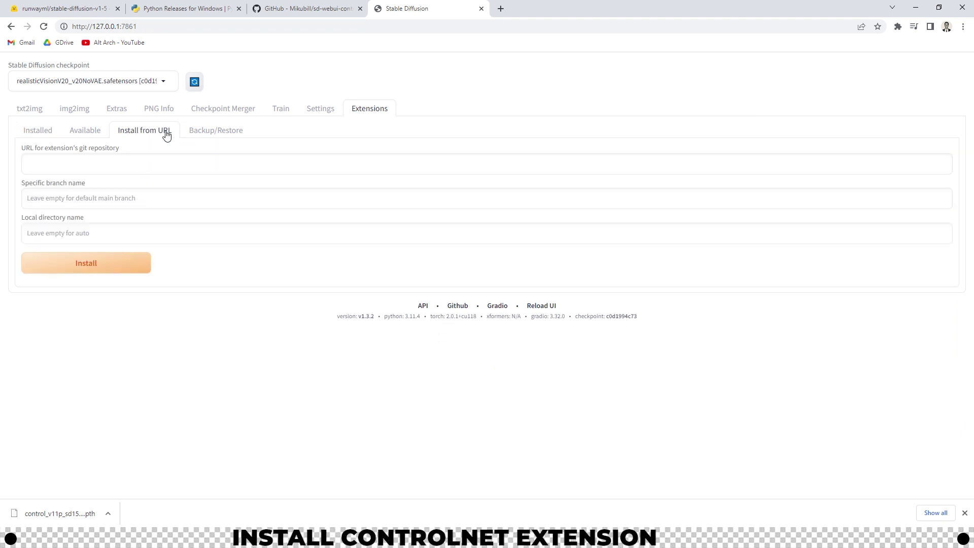
pyautogui.rightClick(64, 166)
pyautogui.click(98, 240)
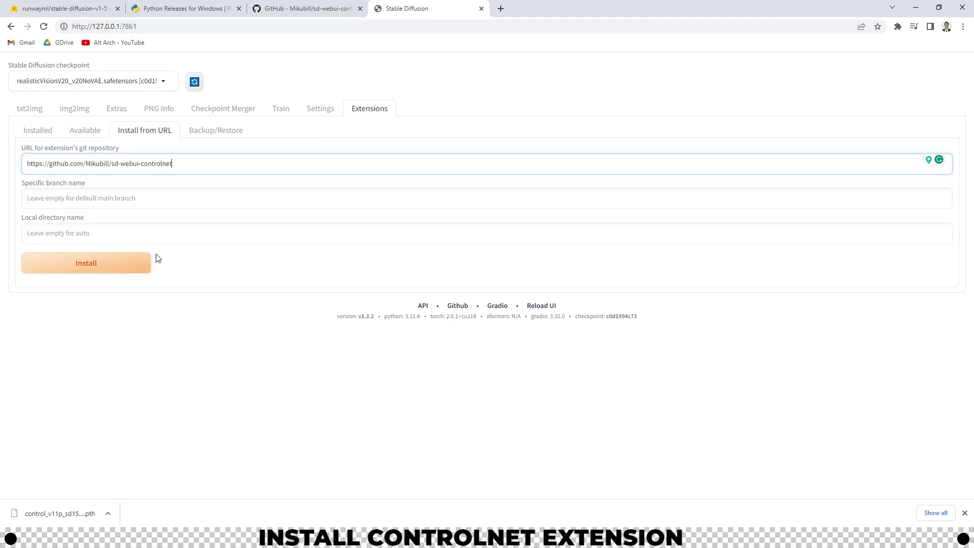
pyautogui.click(125, 273)
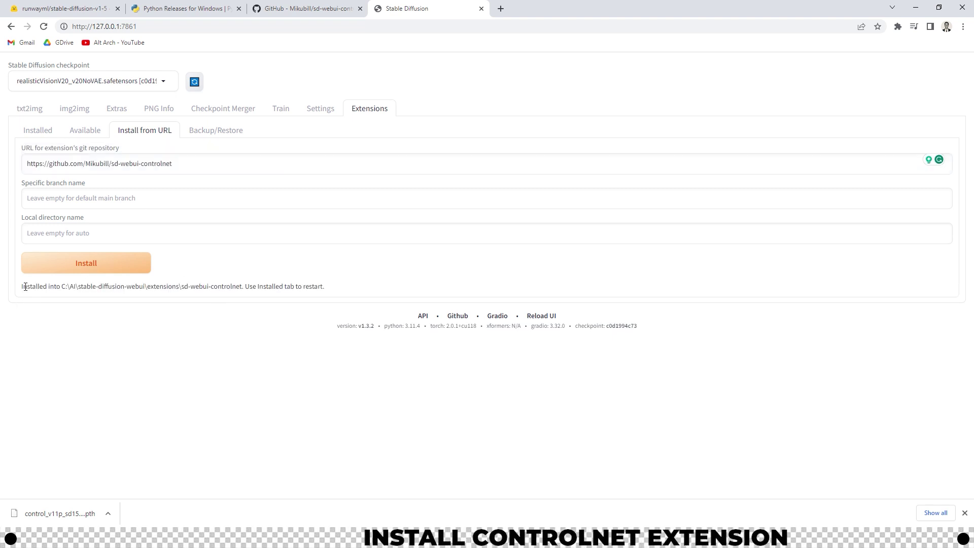
pyautogui.moveTo(247, 289); pyautogui.dragTo(367, 284)
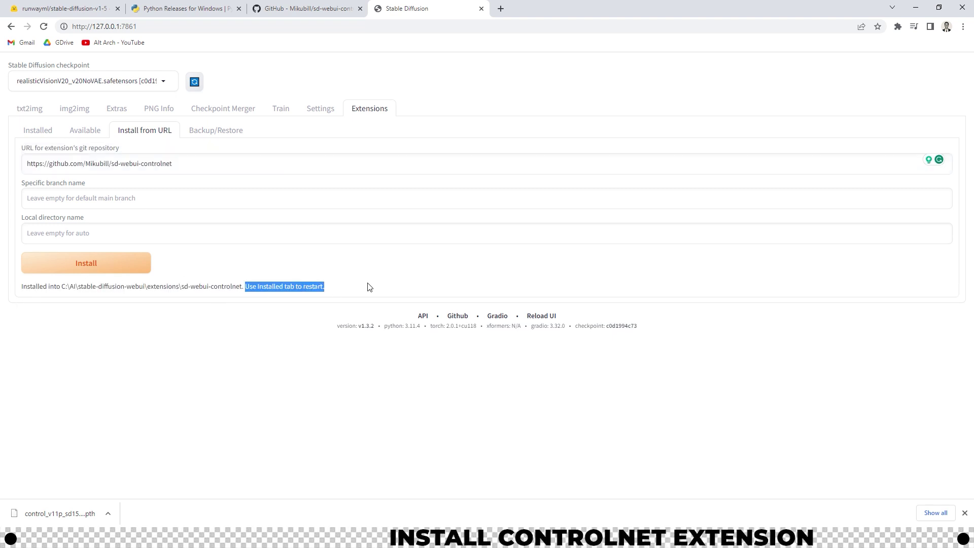
pyautogui.click(367, 284)
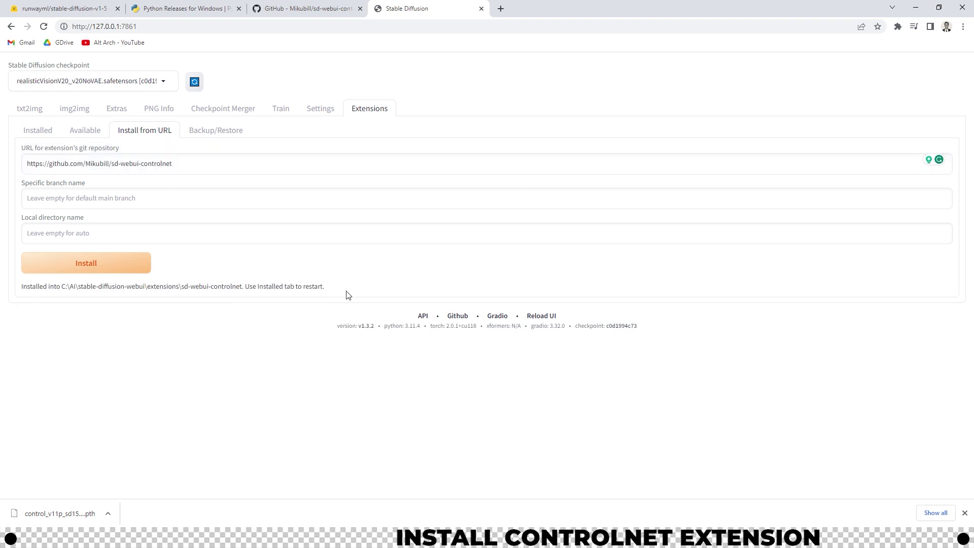
pyautogui.click(44, 134)
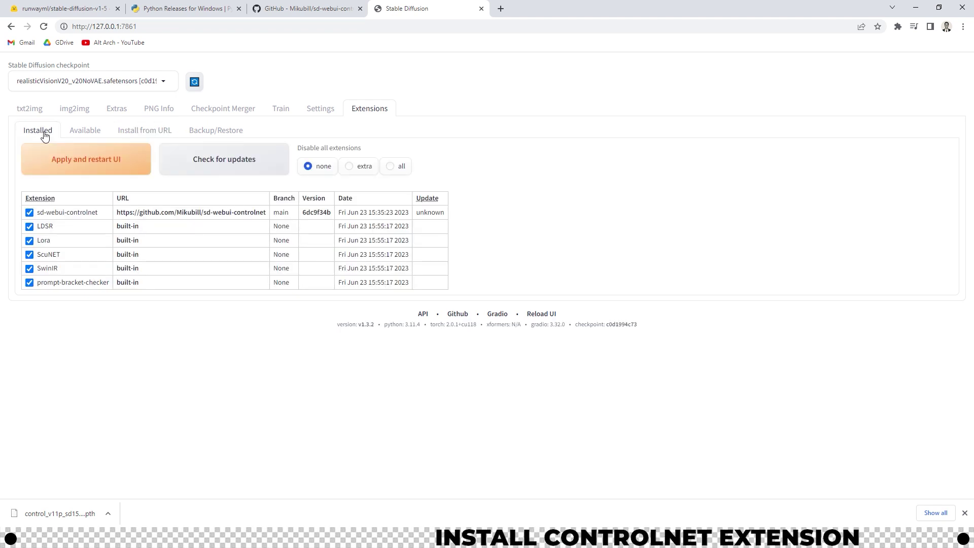
pyautogui.click(97, 172)
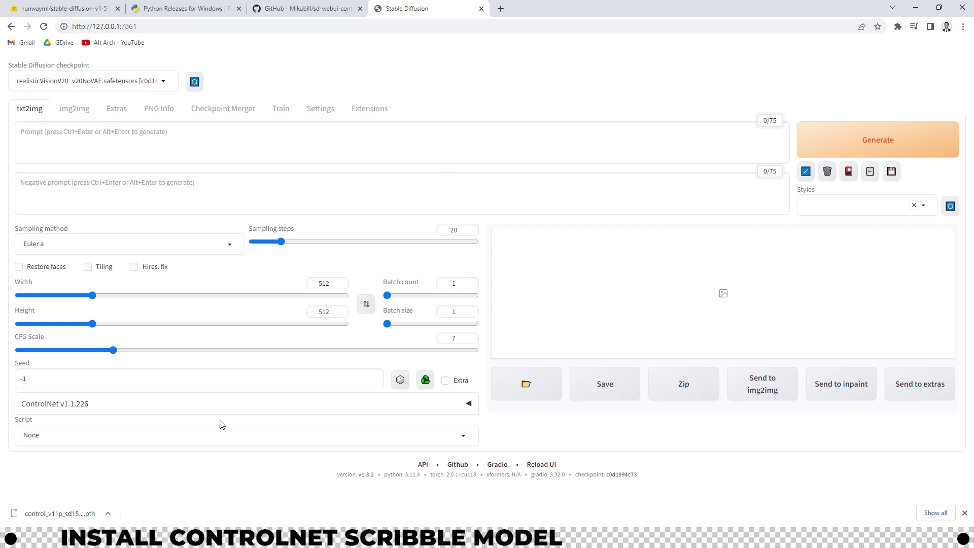
# Step: Browse to C:\AI\stable-diffusion-webui\extensions\sd-webui-controlnet\models in File Explorer
pyautogui.hotkey('alt', 'Tab')
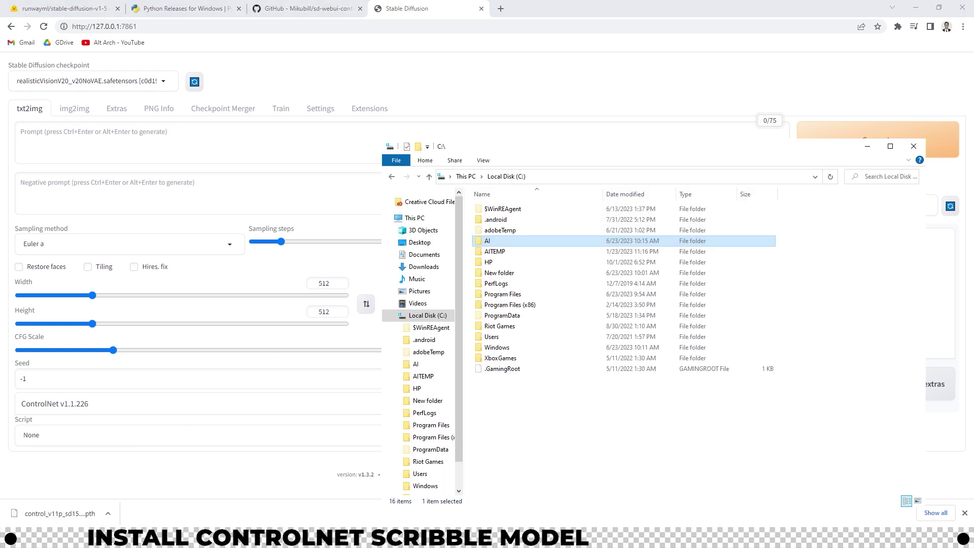
pyautogui.doubleClick(491, 246)
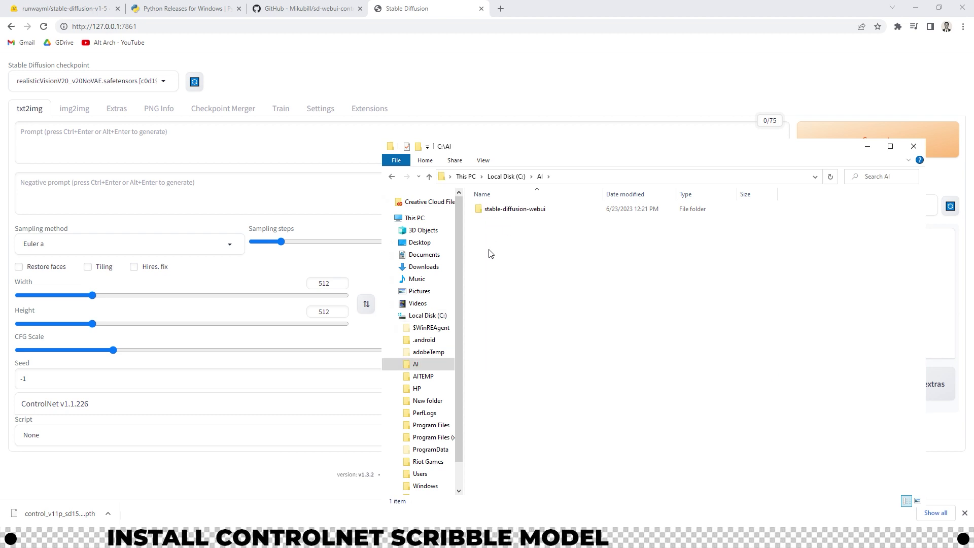
pyautogui.doubleClick(520, 210)
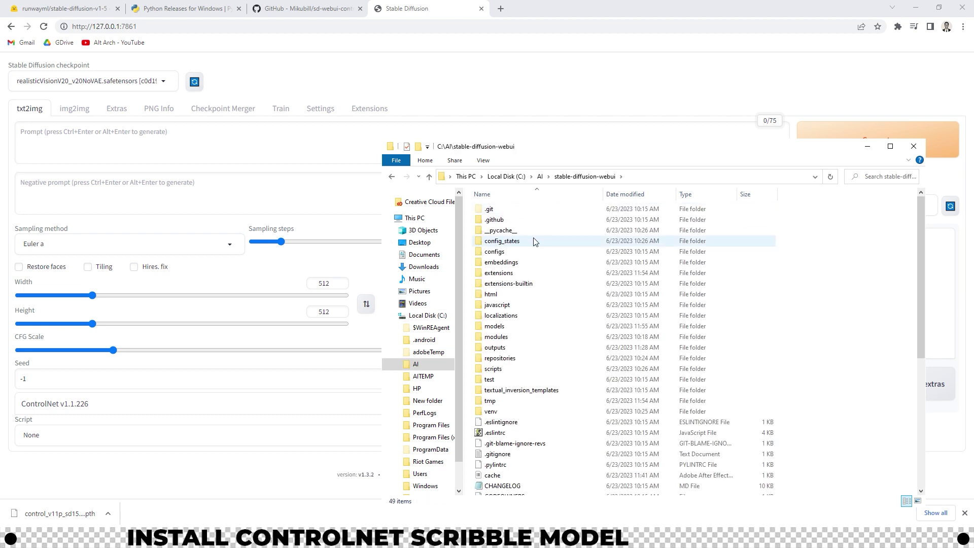
pyautogui.doubleClick(527, 273)
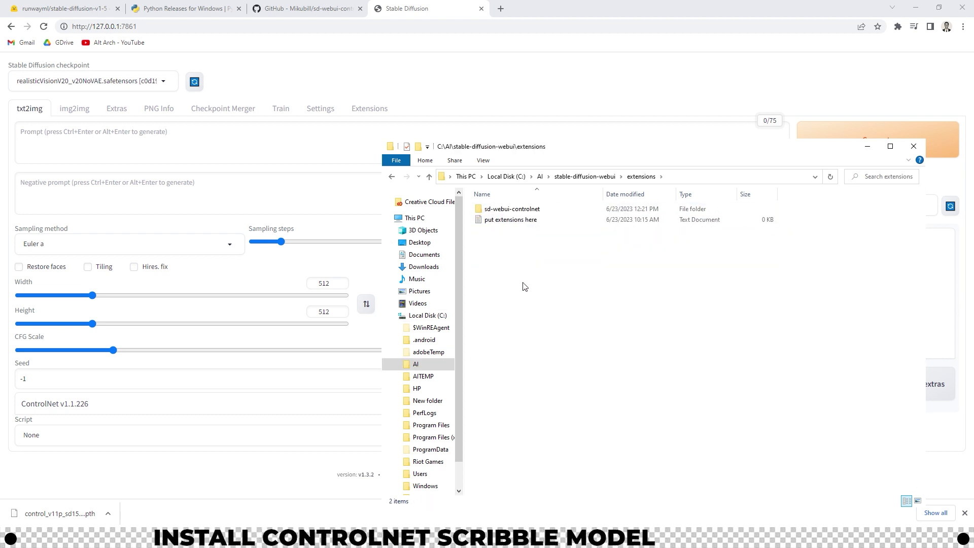
pyautogui.doubleClick(521, 211)
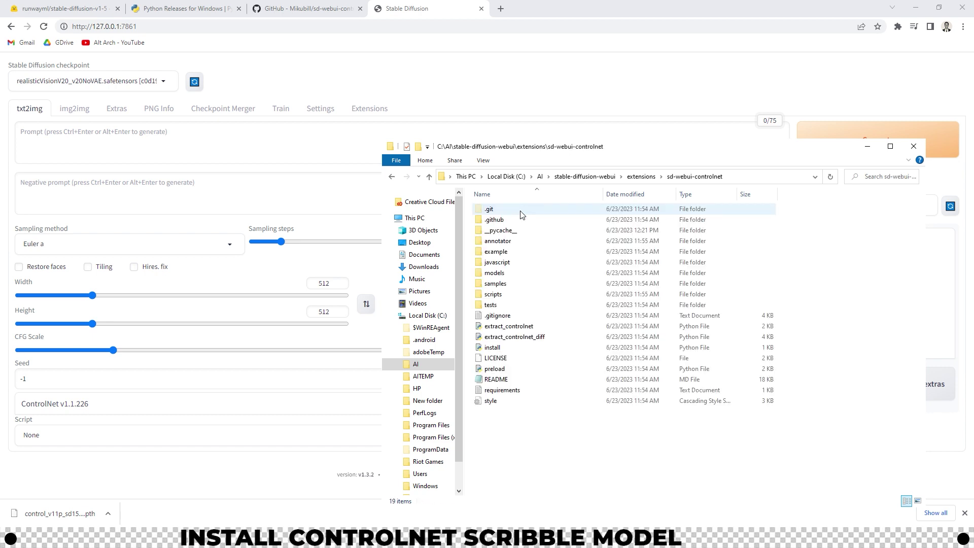
pyautogui.doubleClick(507, 274)
# Step: Move control_v11p_sd15_scribble.pth from Downloads into the ControlNet models folder
pyautogui.rightClick(422, 269)
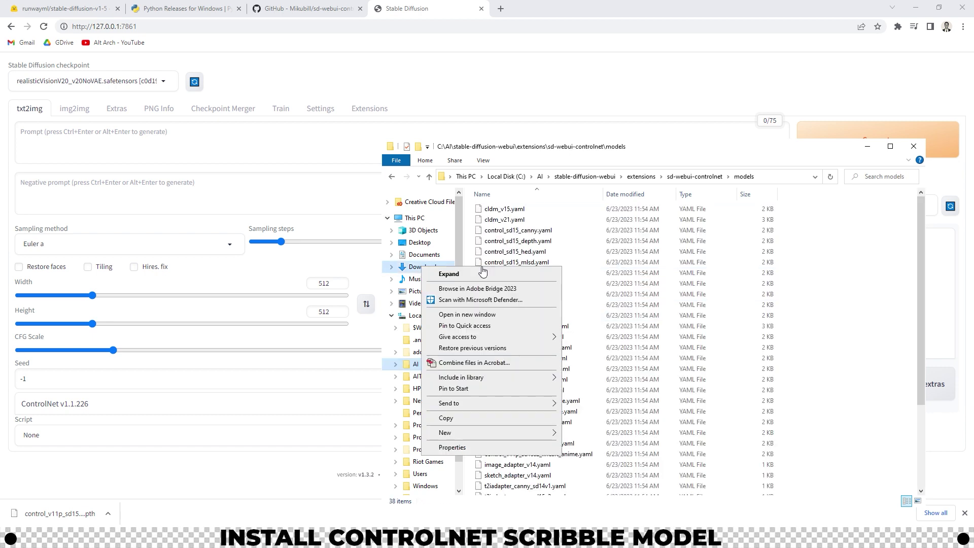
pyautogui.click(488, 314)
pyautogui.moveTo(618, 26); pyautogui.dragTo(292, 179)
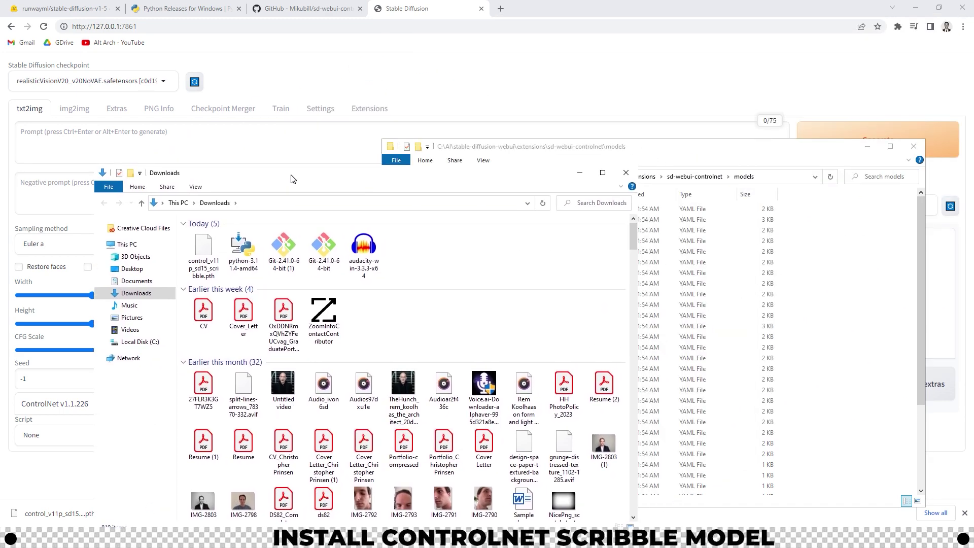
pyautogui.click(203, 251)
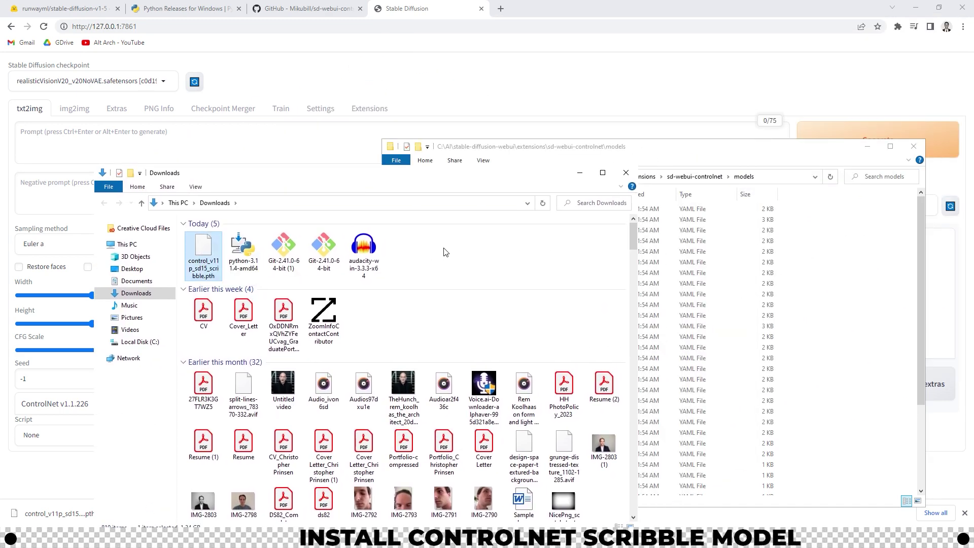
pyautogui.click(698, 146)
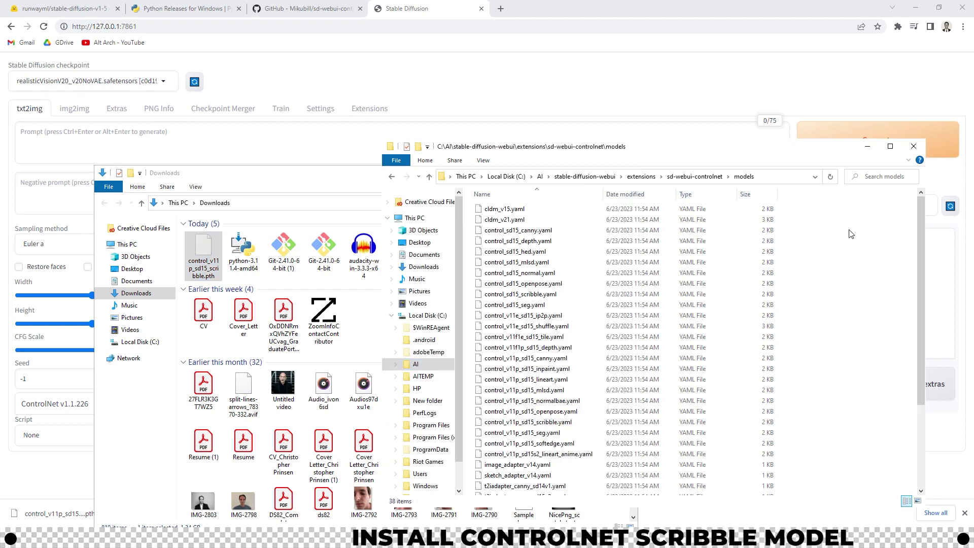
pyautogui.hotkey('ctrl', 'v')
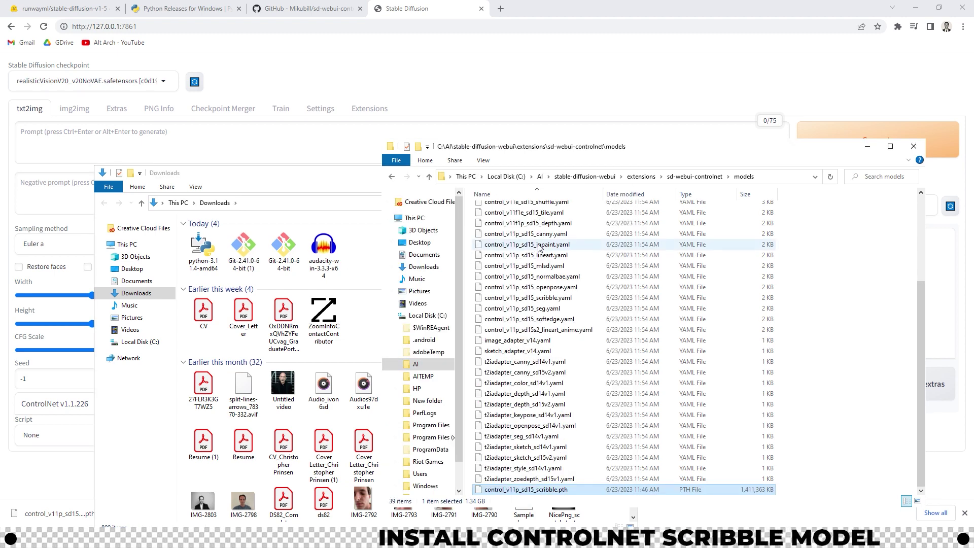
# Step: Refresh the checkpoint list in the web UI and open the checkpoint dropdown
pyautogui.click(440, 13)
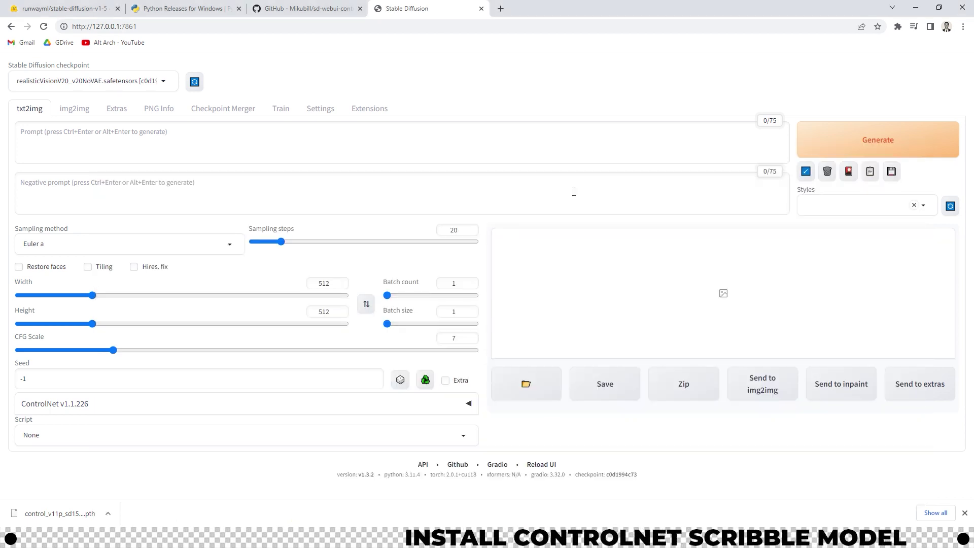
pyautogui.click(194, 83)
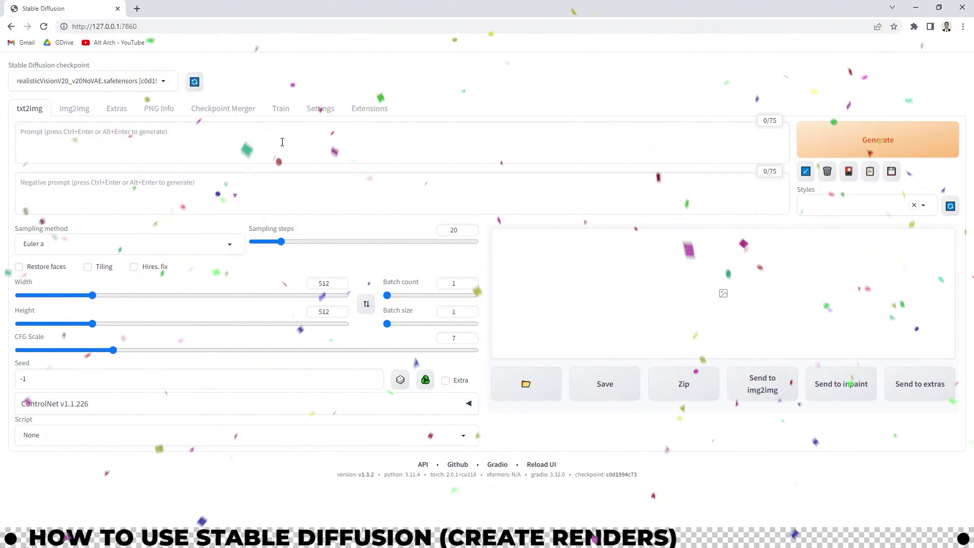
pyautogui.click(100, 83)
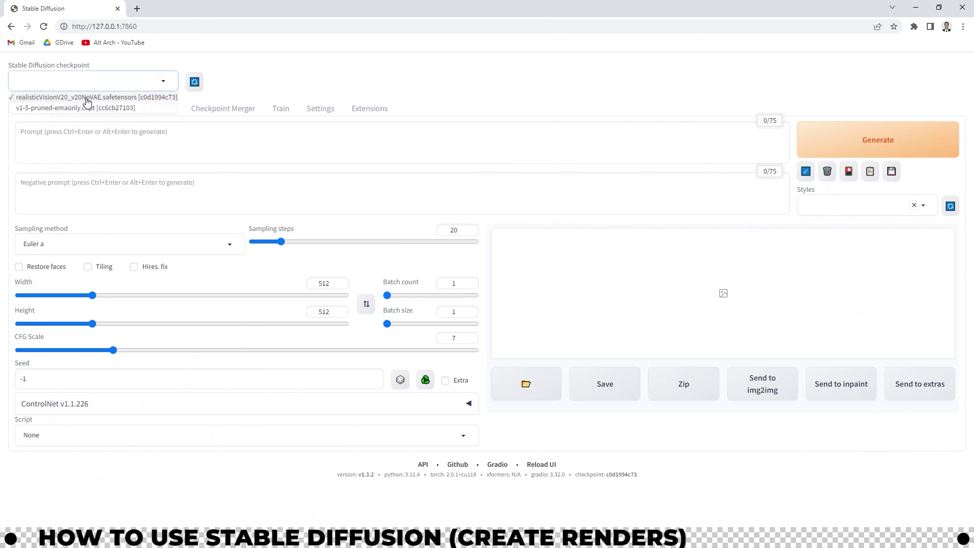
# Step: Keep the realisticVisionV20 checkpoint and enable a ControlNet unit with the Scribble control type
pyautogui.click(87, 97)
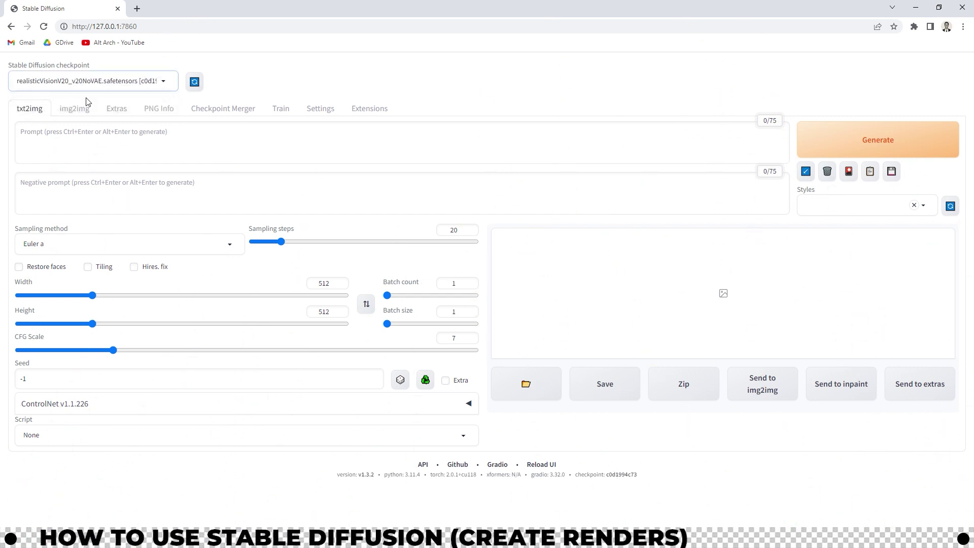
pyautogui.click(100, 404)
pyautogui.scroll(-4, 34, 410)
pyautogui.click(34, 409)
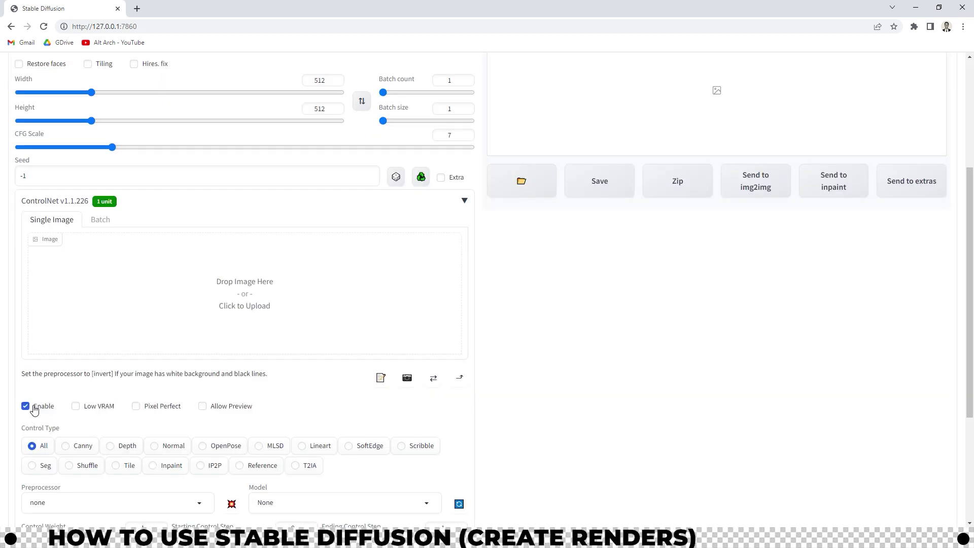
pyautogui.scroll(-2, 426, 441)
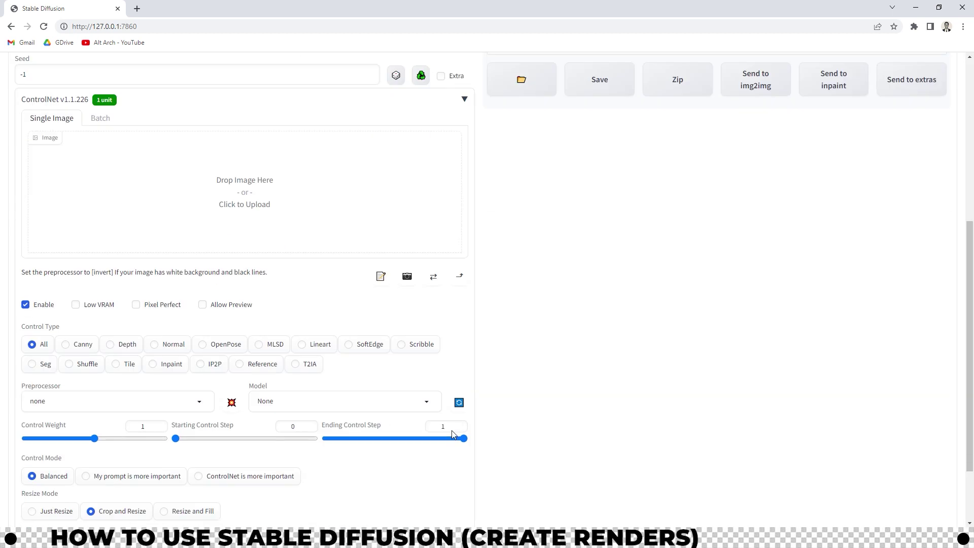
pyautogui.click(425, 349)
pyautogui.scroll(2, 250, 278)
# Step: Upload sketch 2 into the ControlNet unit
pyautogui.click(251, 279)
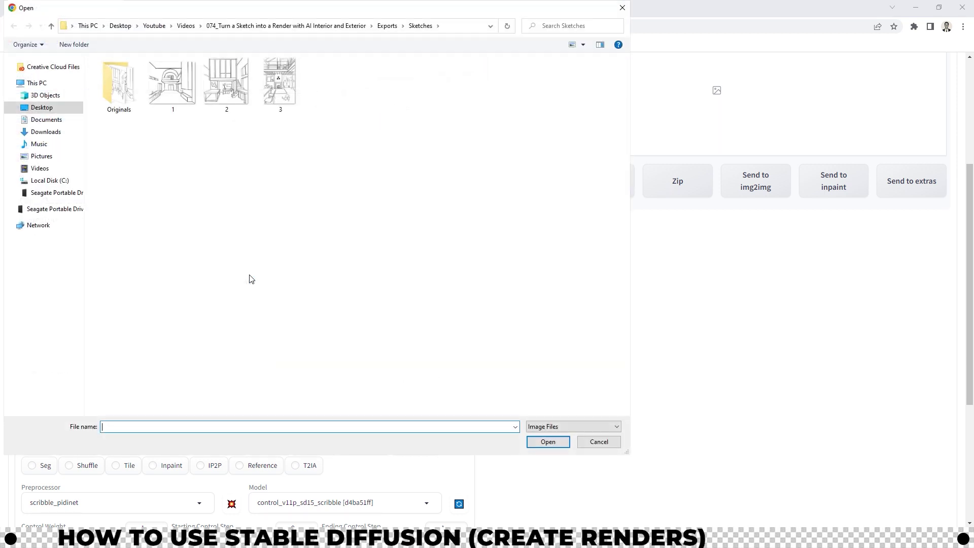
pyautogui.click(226, 84)
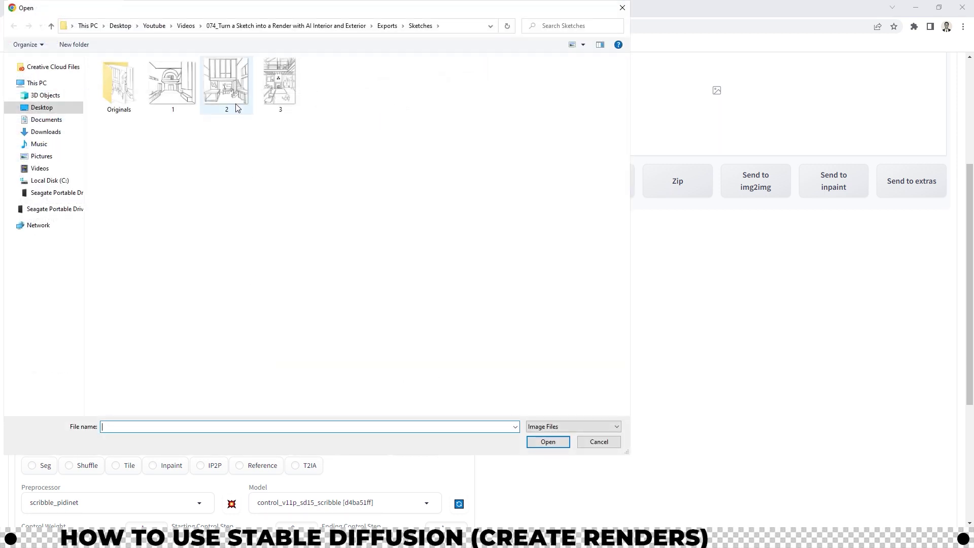
pyautogui.click(547, 443)
pyautogui.scroll(-2, 355, 355)
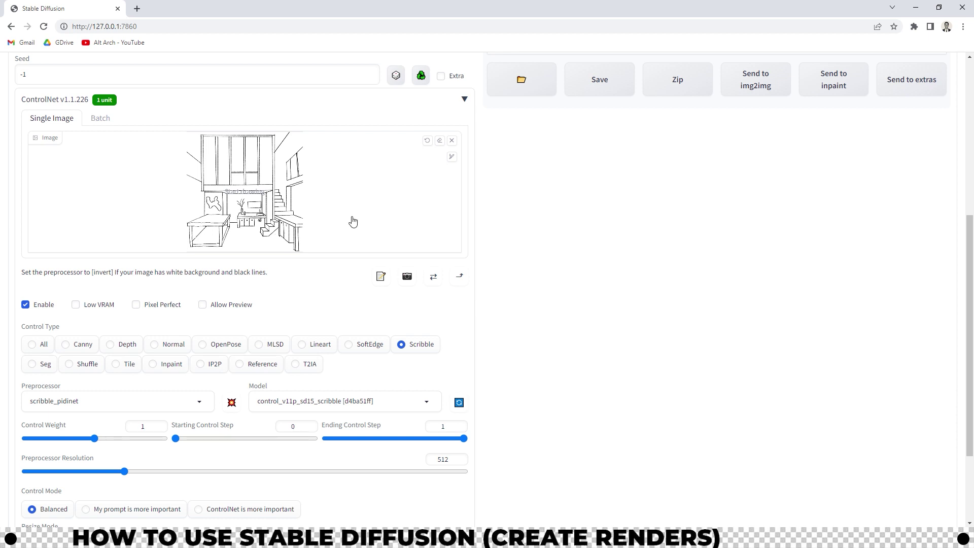
# Step: Choose the 'invert (from white bg & black line)' preprocessor and control_v11p_sd15_scribble model
pyautogui.click(198, 406)
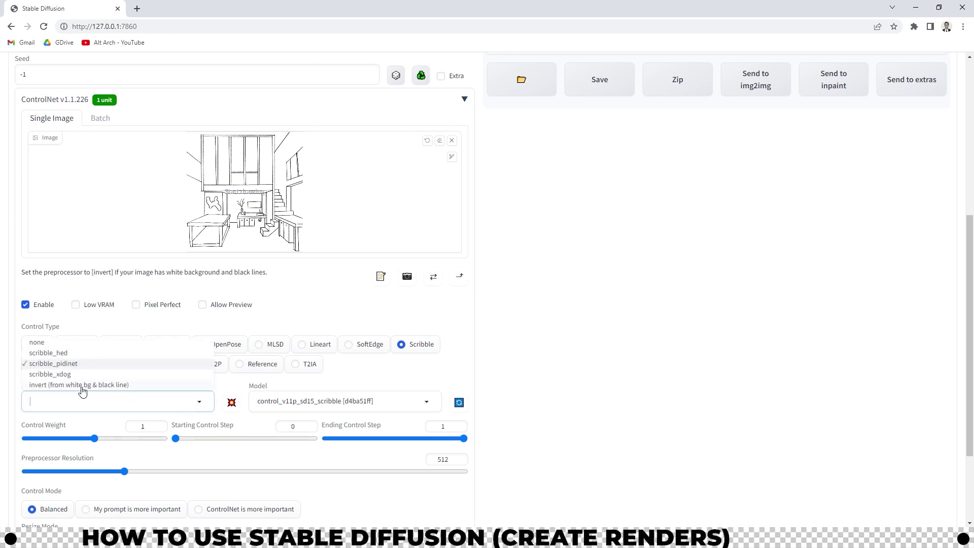
pyautogui.click(74, 385)
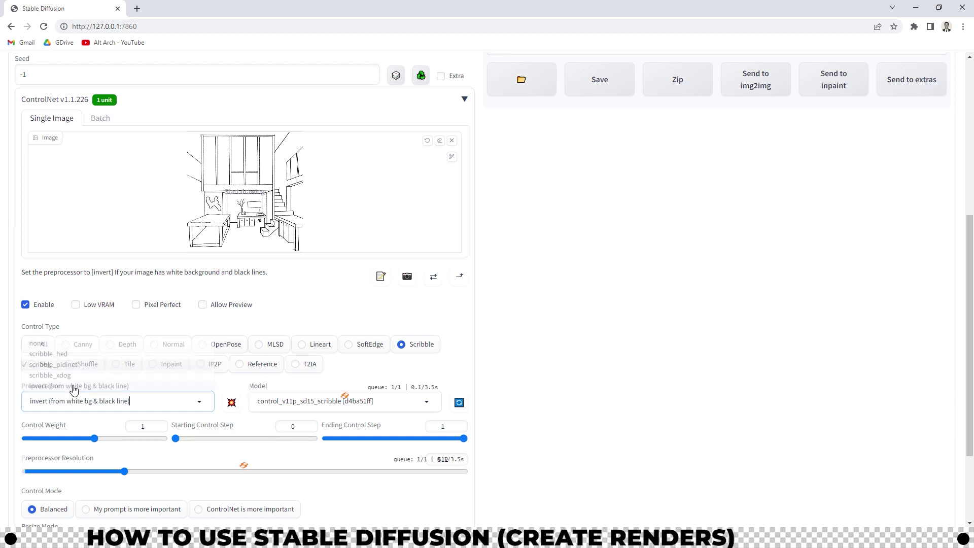
pyautogui.click(412, 404)
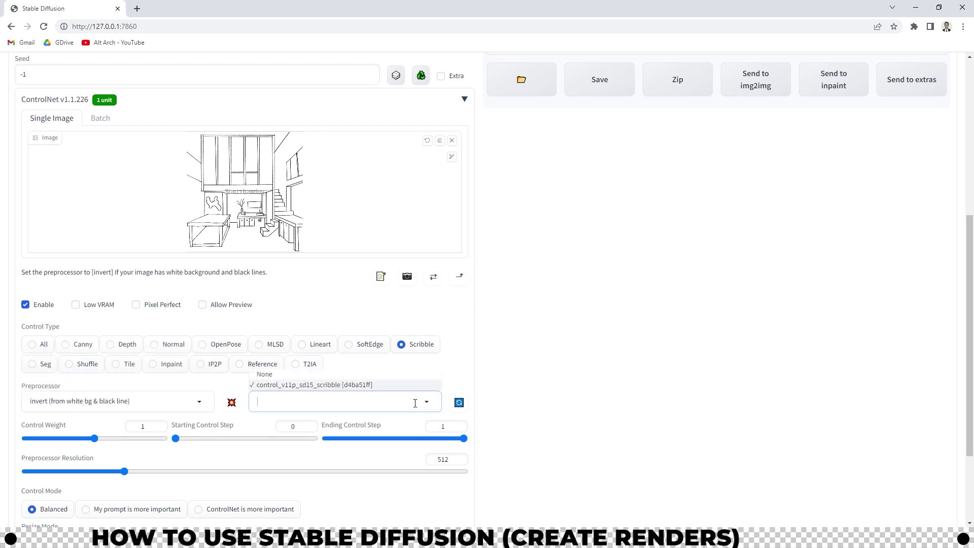
pyautogui.click(321, 386)
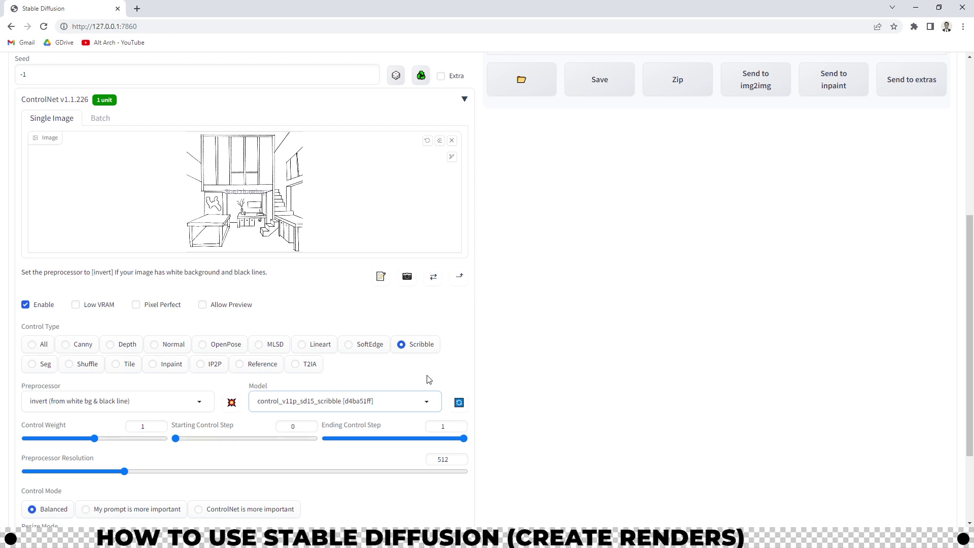
pyautogui.scroll(5, 441, 405)
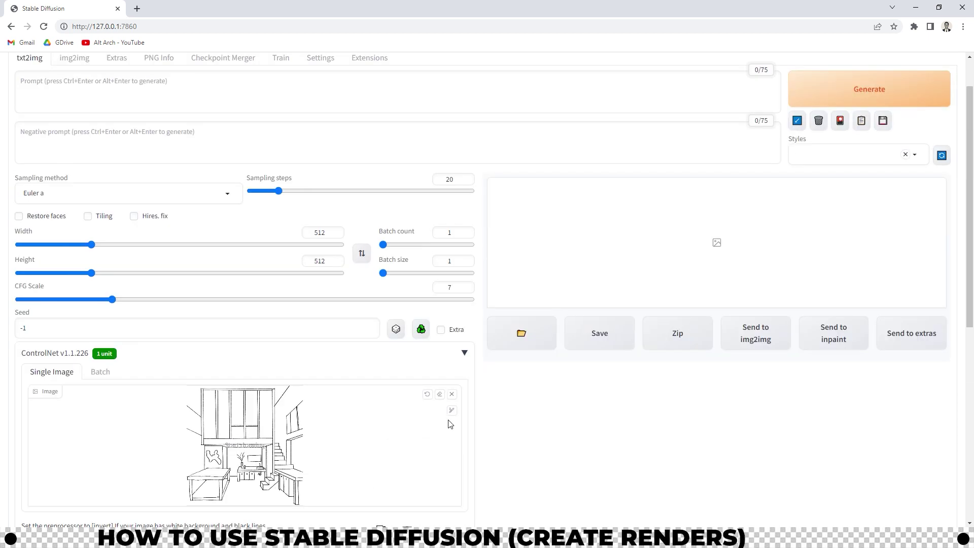
# Step: Change the Batch count from 1 to 5
pyautogui.doubleClick(450, 232)
pyautogui.press('BackSpace')
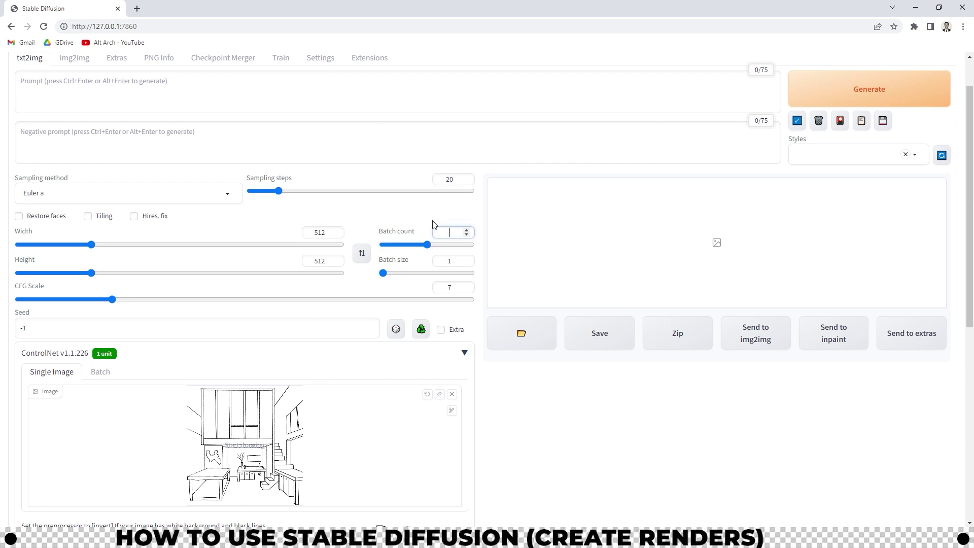
pyautogui.write('5')
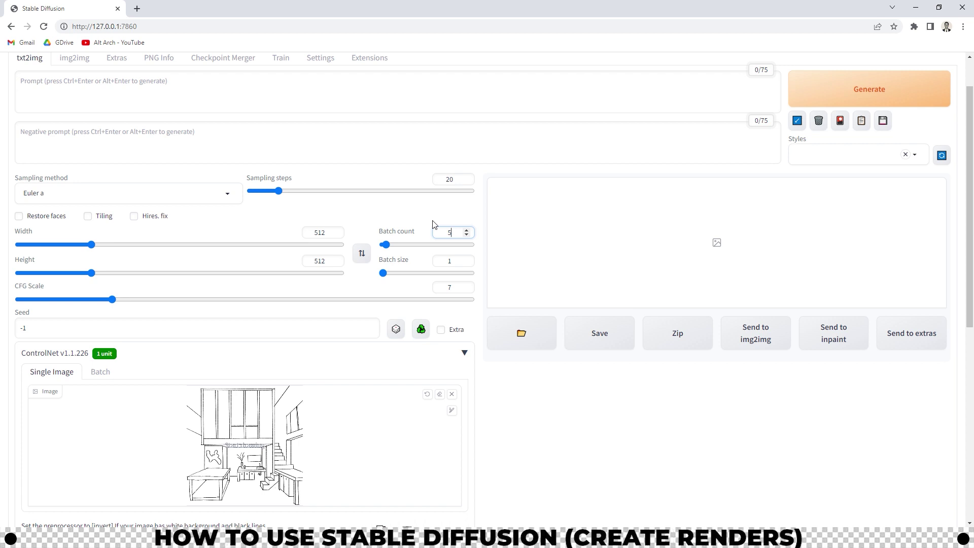
pyautogui.scroll(1, 228, 185)
# Step: Paste the prompt, replace INSERT STYLE HERE with 'mid century modern', add 'sunny,', and generate
pyautogui.rightClick(168, 142)
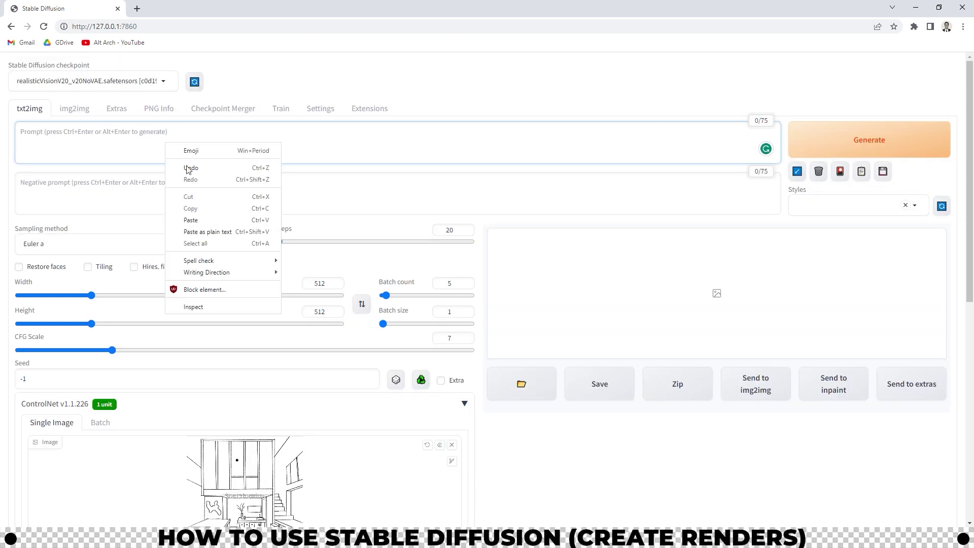
pyautogui.click(205, 219)
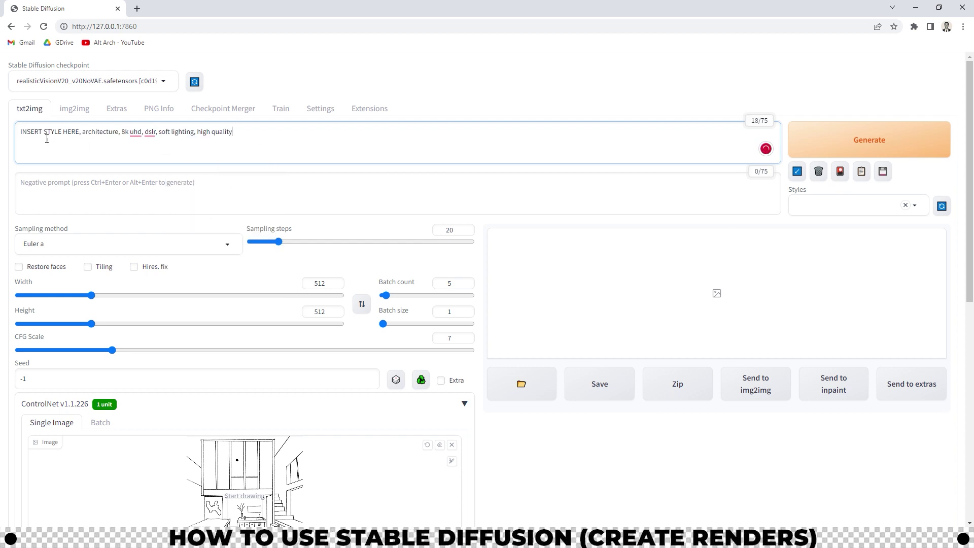
pyautogui.moveTo(79, 130); pyautogui.dragTo(2, 146)
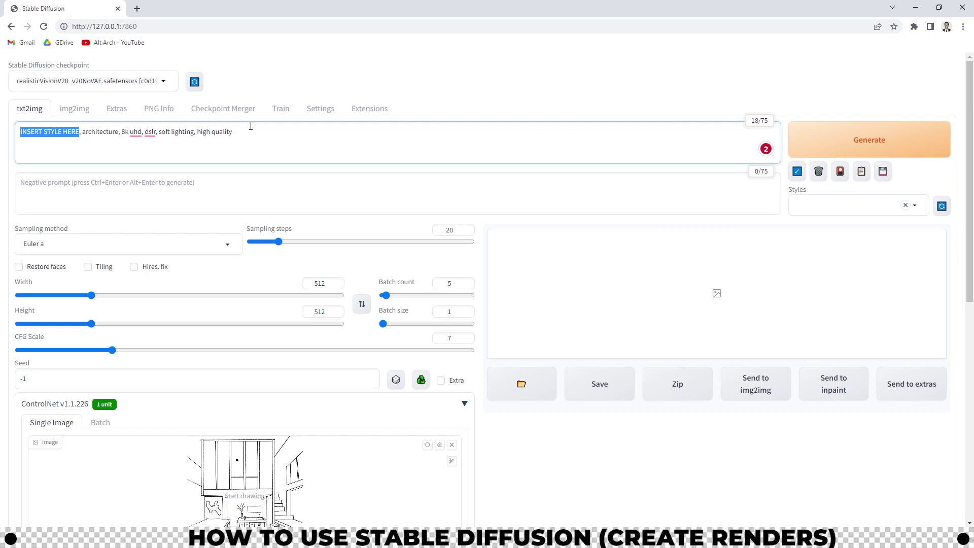
pyautogui.press('BackSpace')
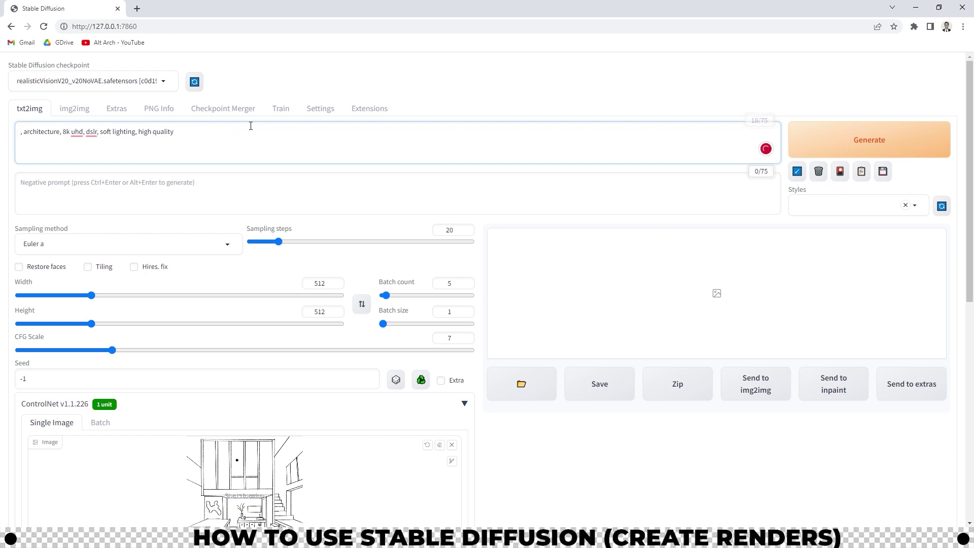
pyautogui.write('mid century modern')
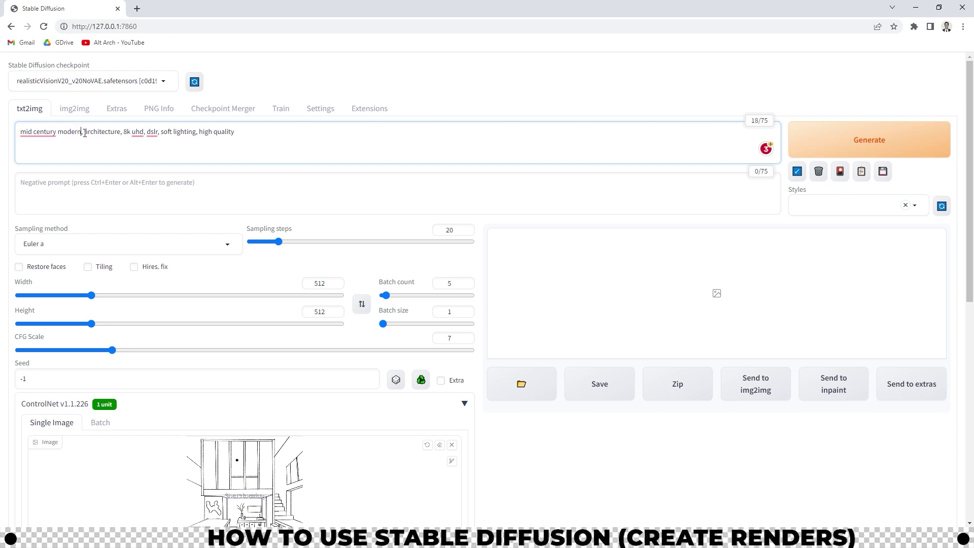
pyautogui.write('sunny')
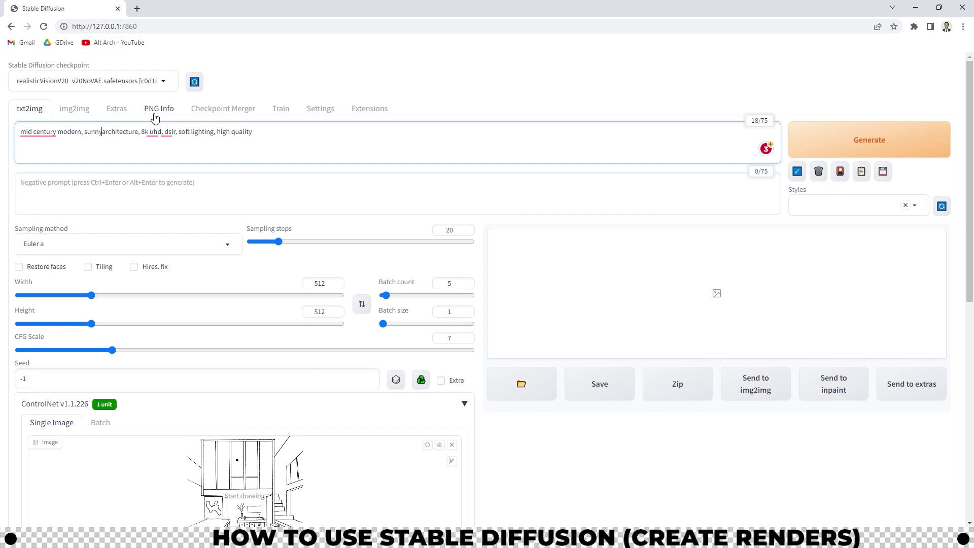
pyautogui.write(',')
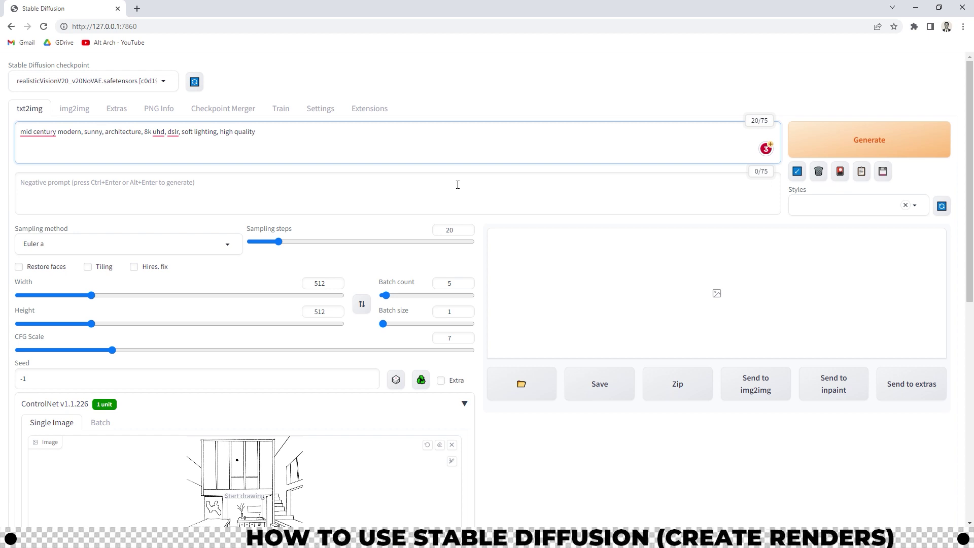
pyautogui.click(842, 151)
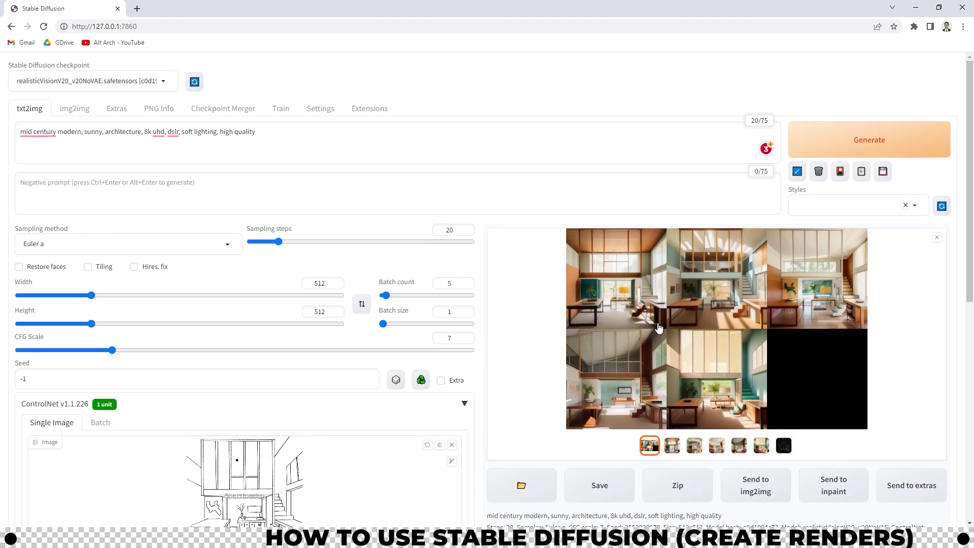
# Step: Enlarge the output grid and browse through the five renders
pyautogui.click(658, 327)
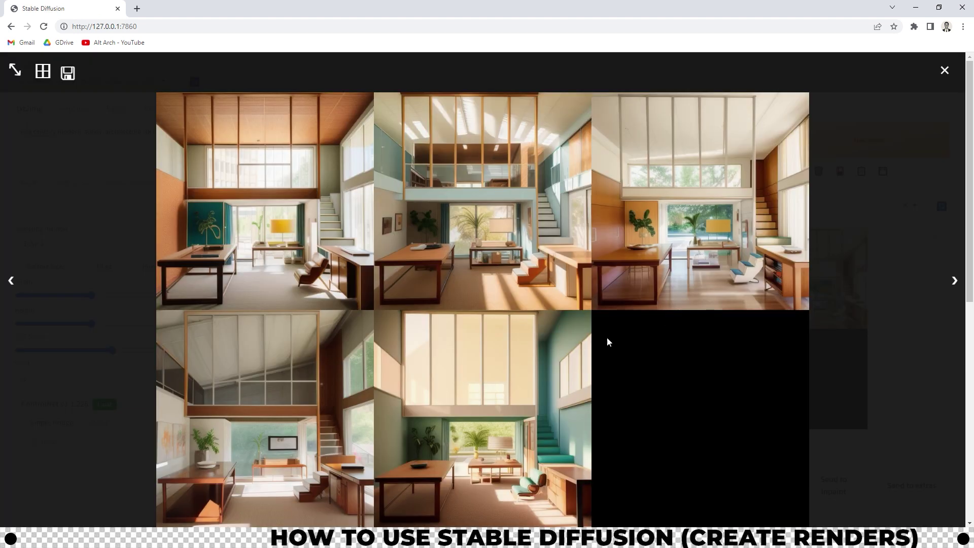
pyautogui.click(952, 282)
pyautogui.click(953, 282)
pyautogui.click(952, 282)
pyautogui.click(952, 282)
pyautogui.click(953, 282)
pyautogui.click(11, 280)
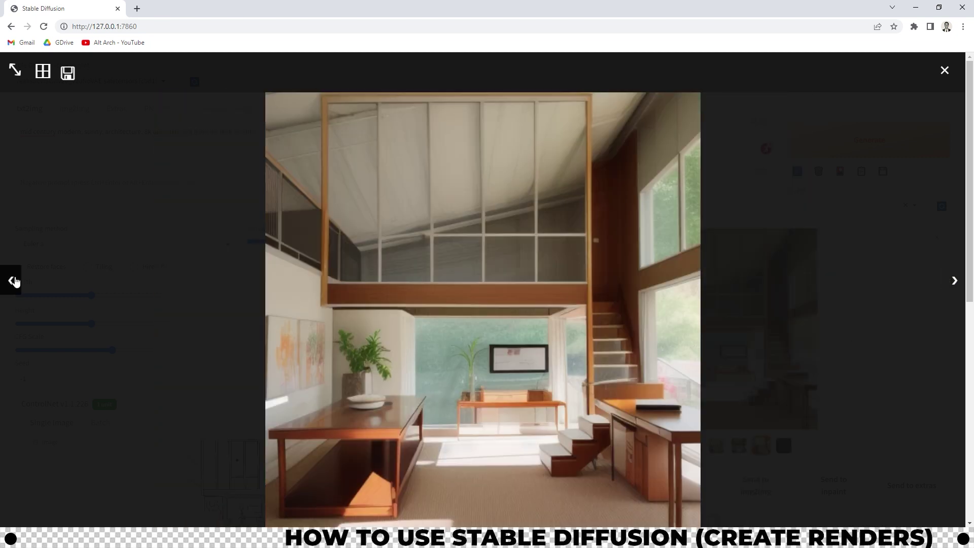
pyautogui.click(10, 280)
pyautogui.rightClick(594, 240)
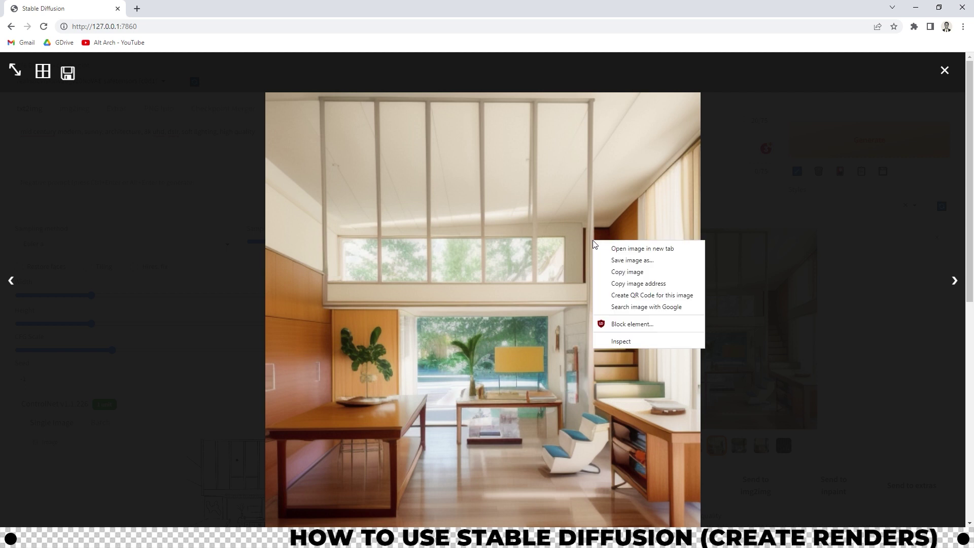
pyautogui.click(868, 278)
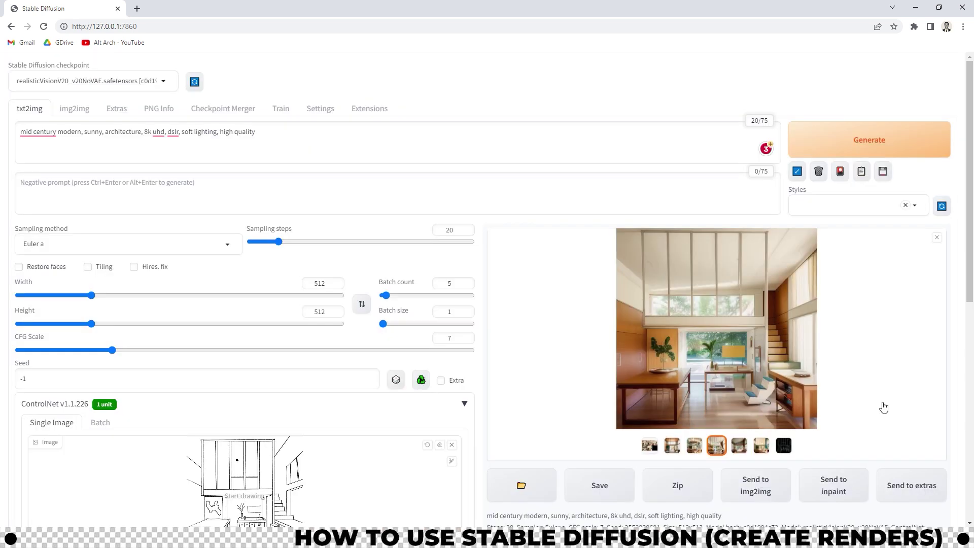
# Step: Save the sunlit render with white lounge chairs
pyautogui.scroll(-1, 883, 406)
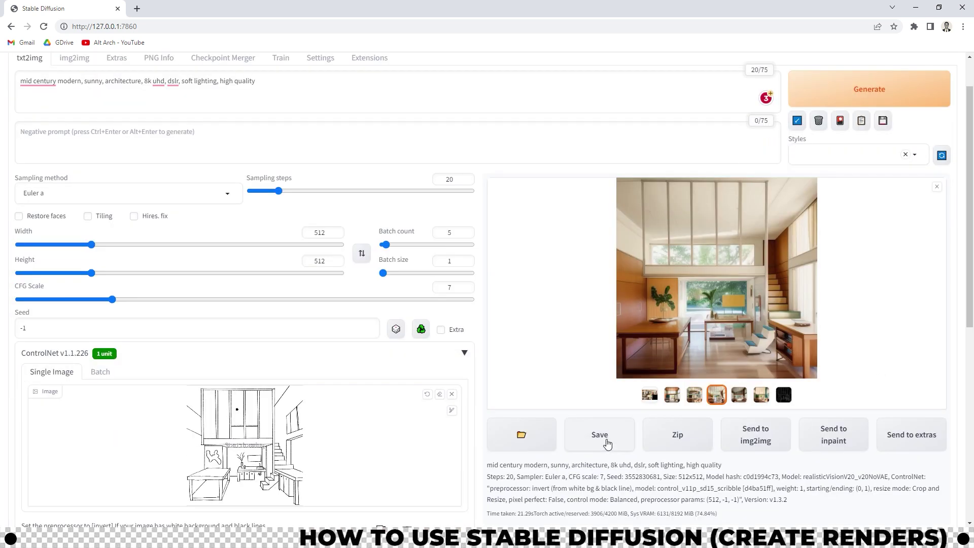
pyautogui.click(607, 444)
pyautogui.scroll(-1, 559, 424)
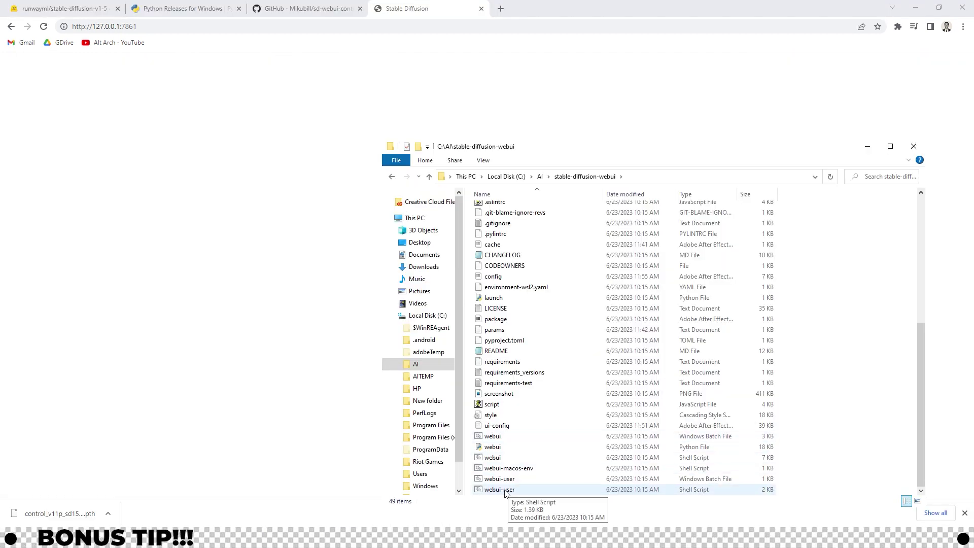
# Step: Make a webui-user shortcut named 'Stable Diffusion' and move it to the Desktop
pyautogui.rightClick(494, 479)
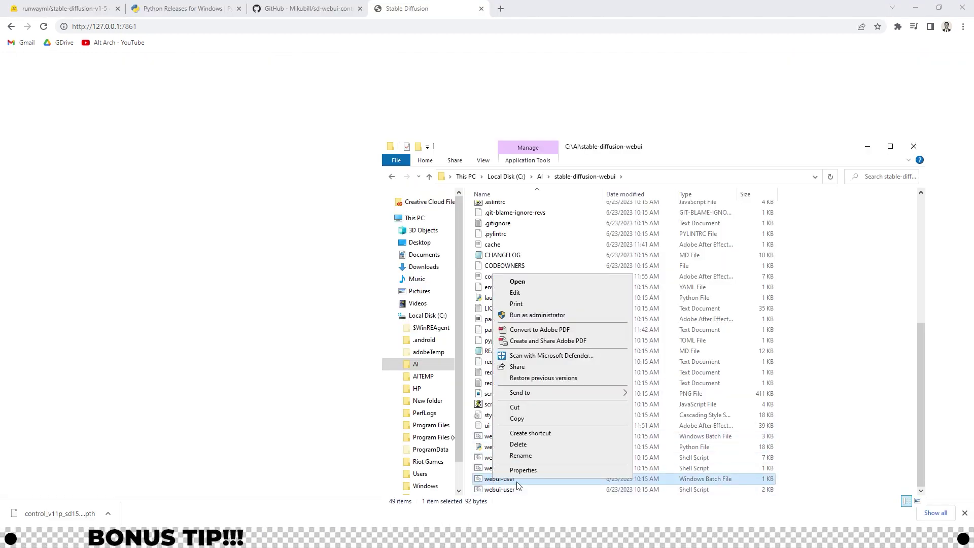
pyautogui.click(537, 432)
pyautogui.write('S')
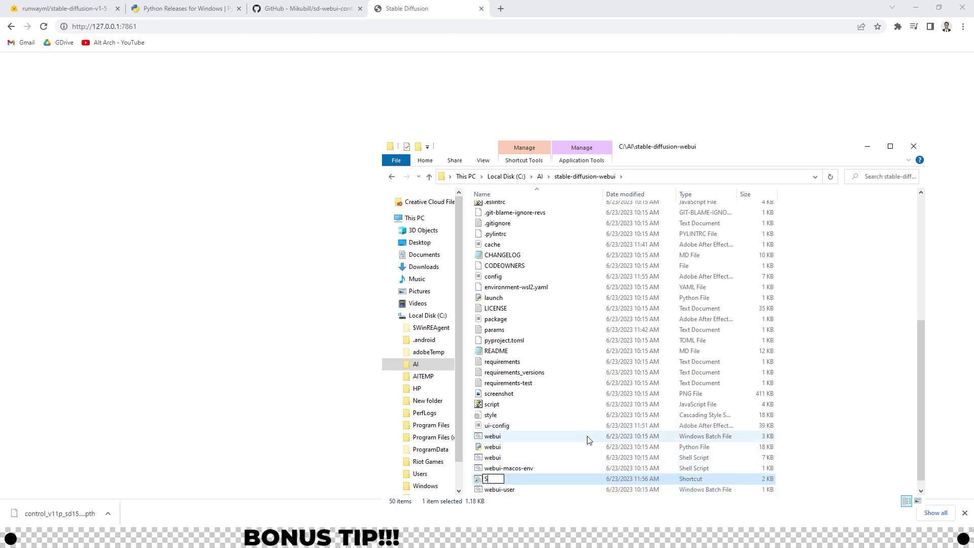
pyautogui.write('table Diffusion')
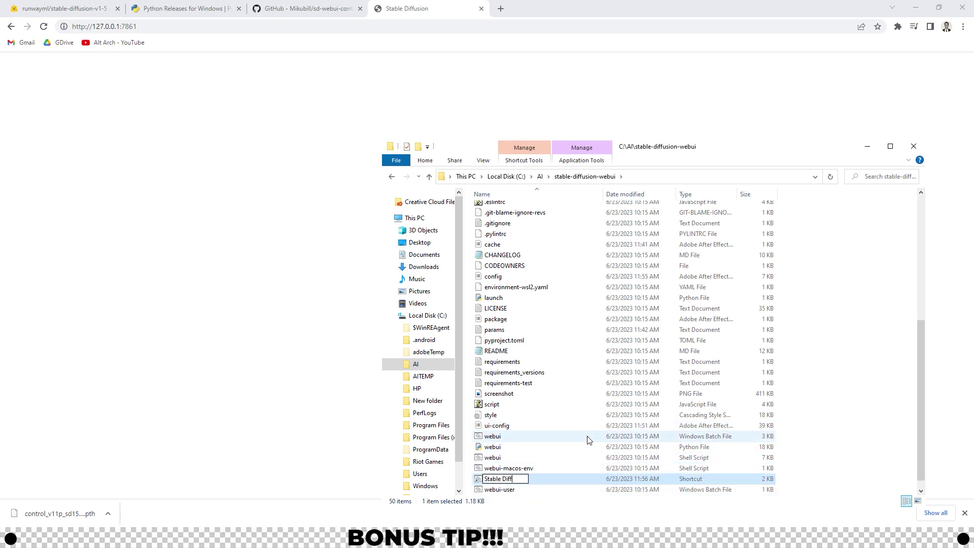
pyautogui.click(588, 442)
pyautogui.moveTo(503, 420); pyautogui.dragTo(419, 243)
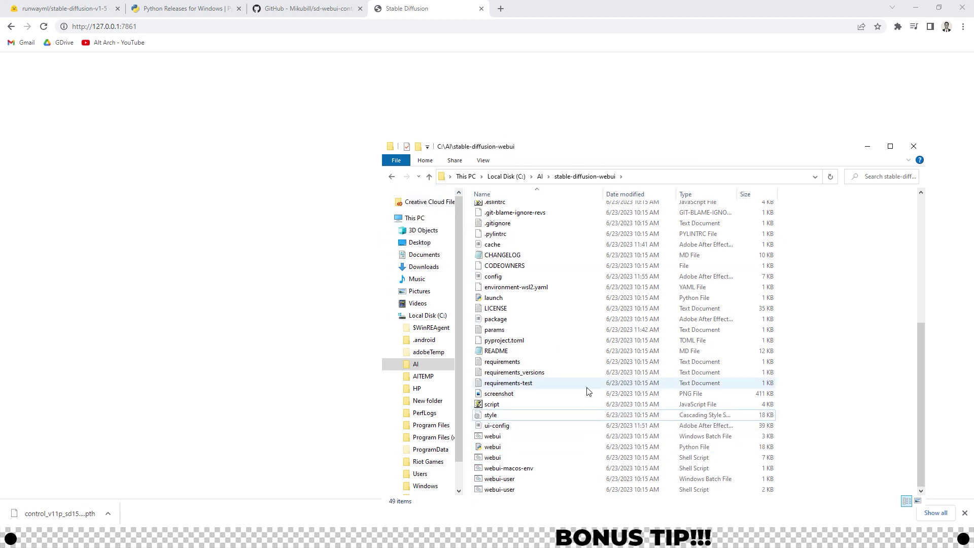